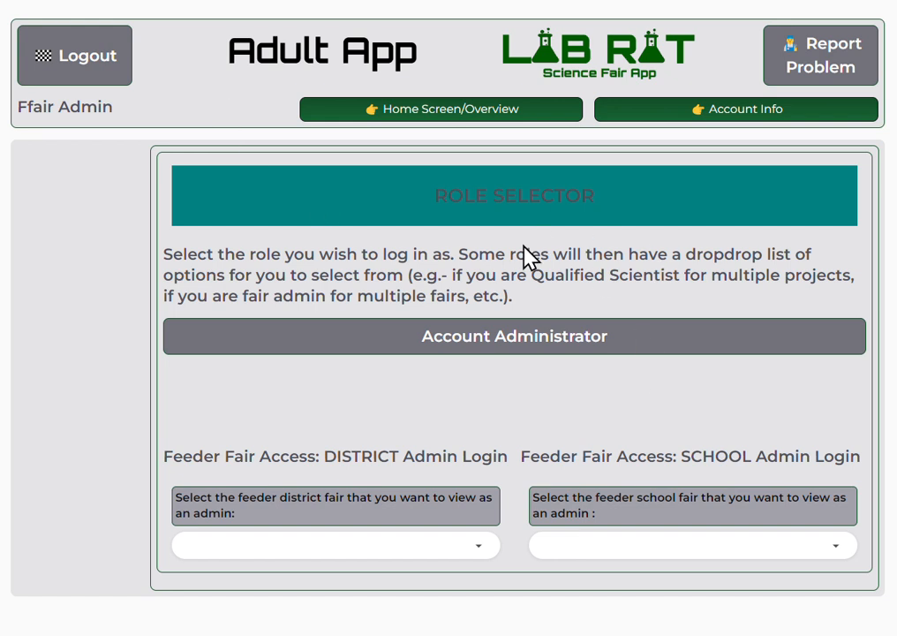
# Enter the app as Account Administrator and open the Regional Administrator Tools.
pyautogui.click(498, 346)
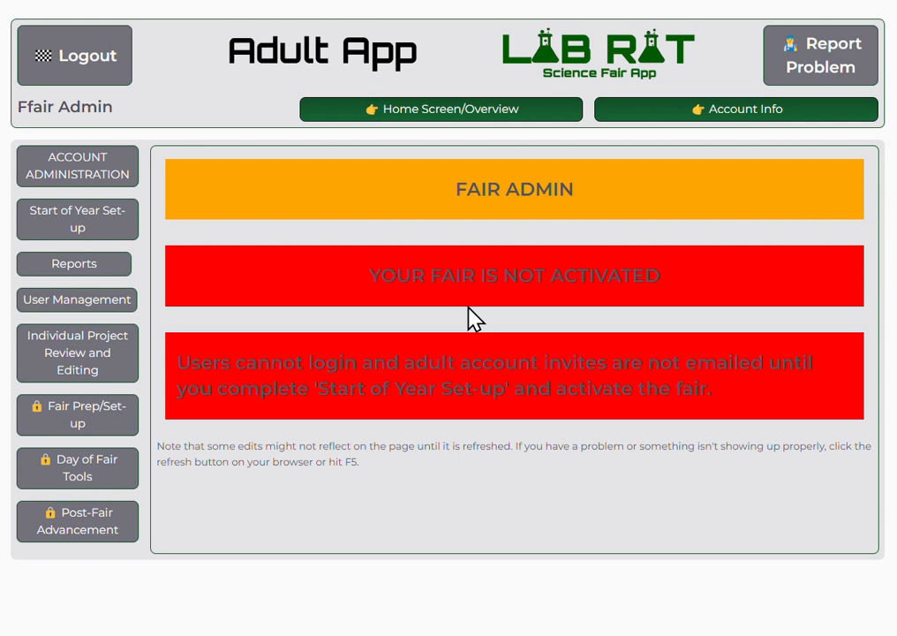
pyautogui.click(77, 171)
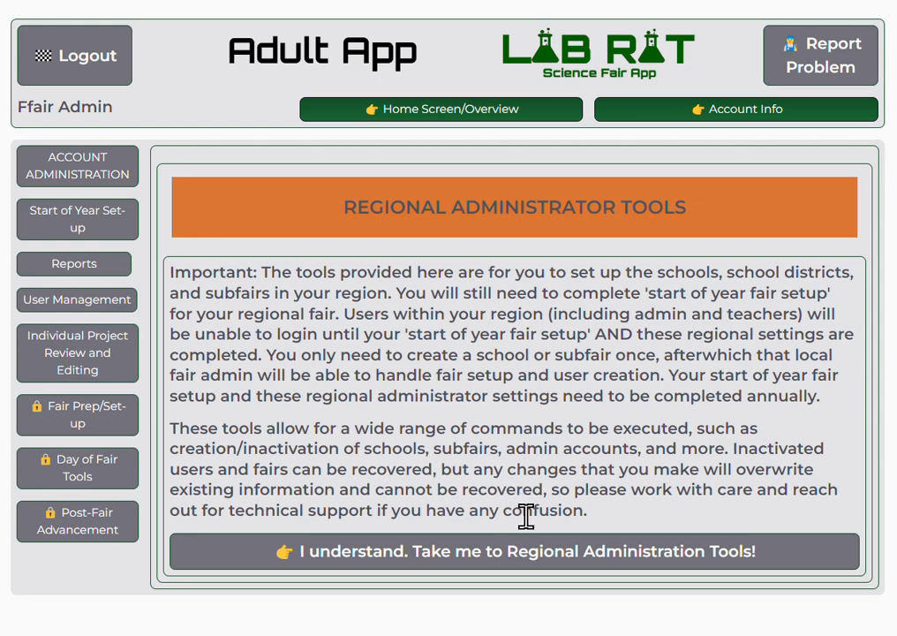
# Acknowledge the regional setup warning and save the FFAIR Regional Science Fair info unchanged.
pyautogui.click(536, 560)
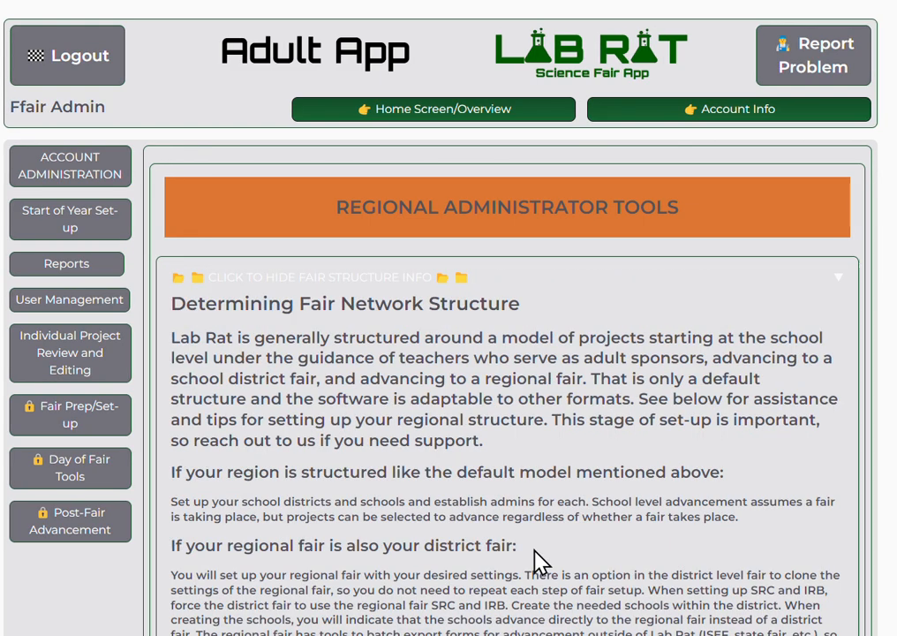
pyautogui.scroll(-1, 535, 560)
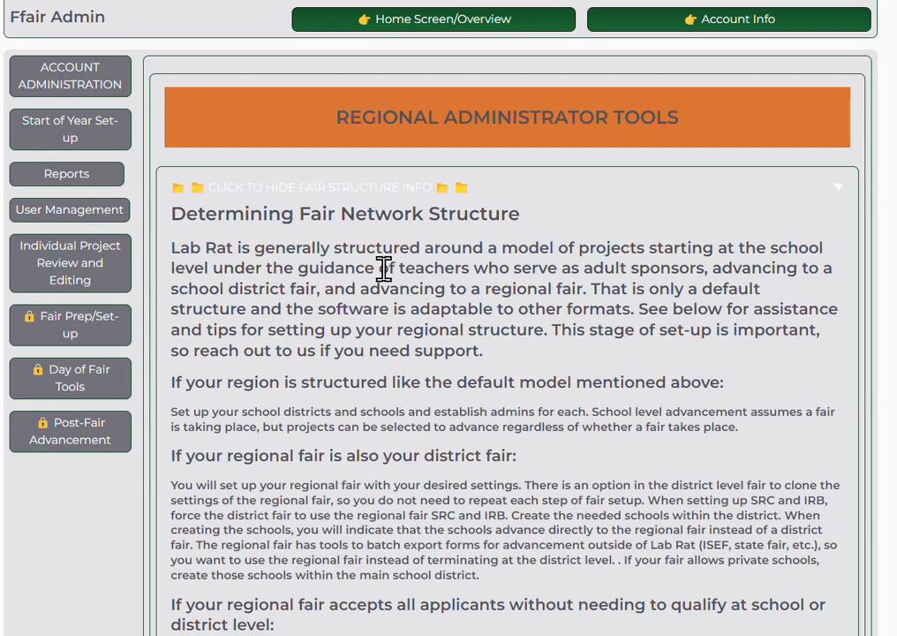
pyautogui.scroll(-6, 382, 266)
pyautogui.scroll(-4, 379, 166)
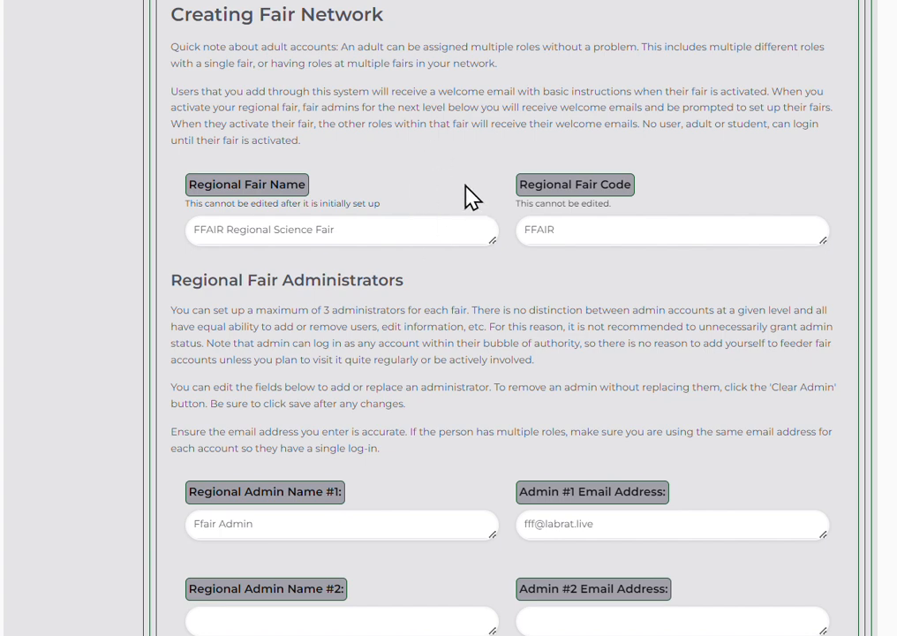
pyautogui.scroll(-4, 471, 196)
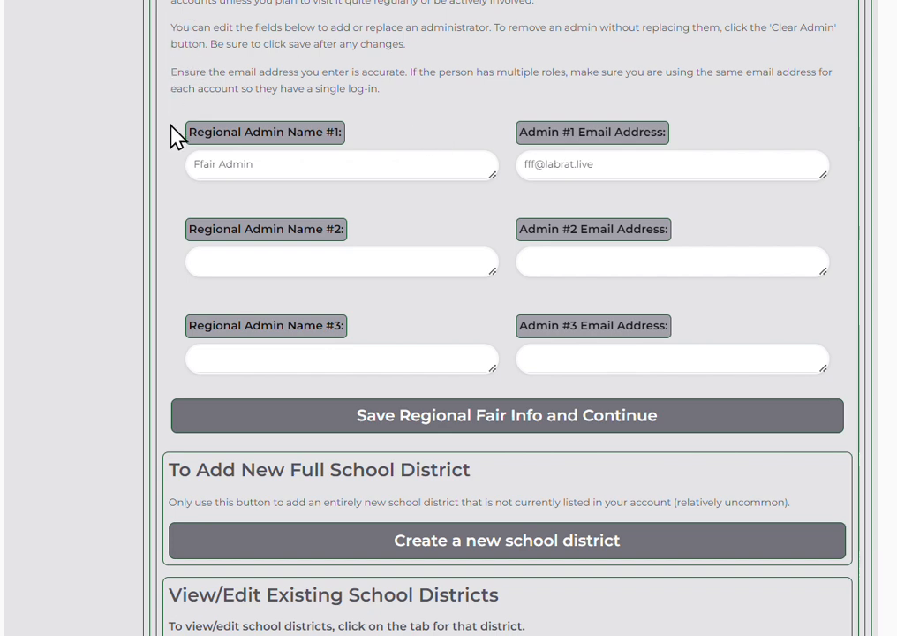
pyautogui.click(305, 427)
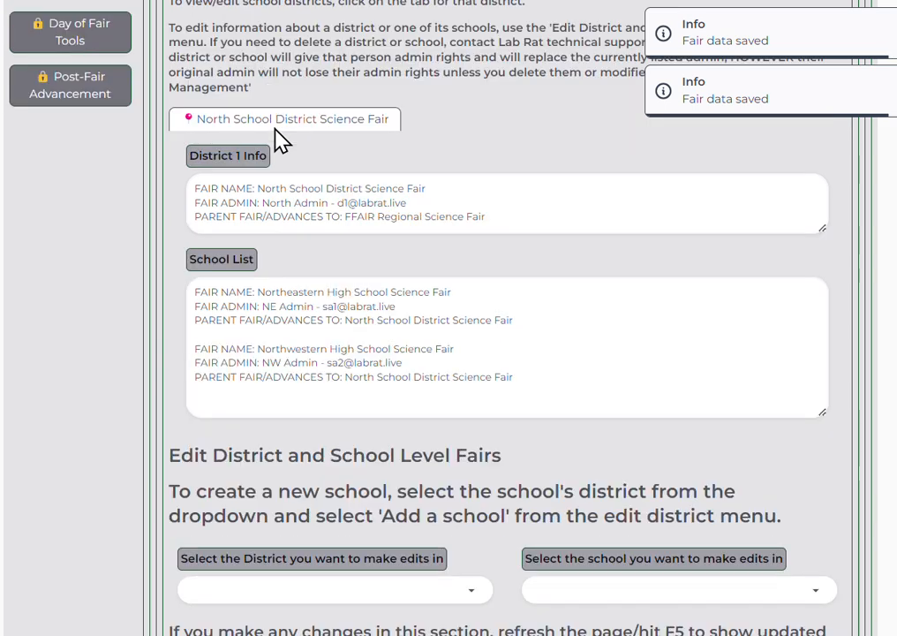
pyautogui.scroll(3, 265, 141)
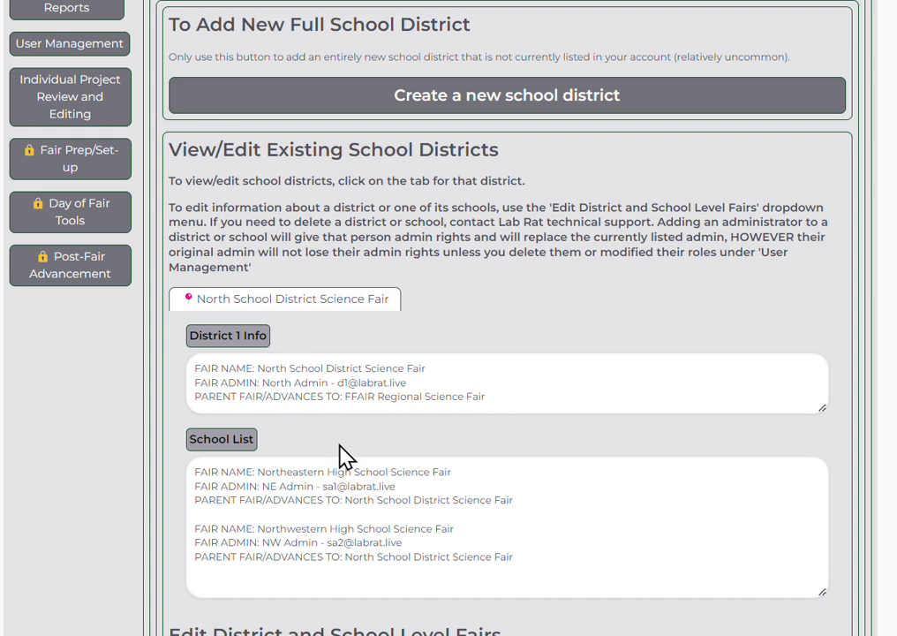
pyautogui.scroll(-3, 365, 429)
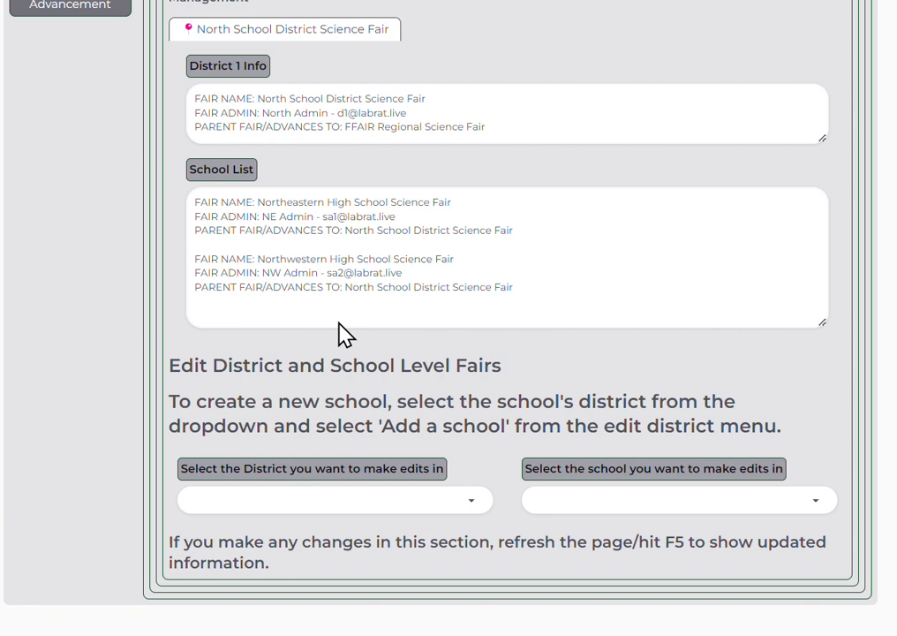
pyautogui.scroll(5, 344, 334)
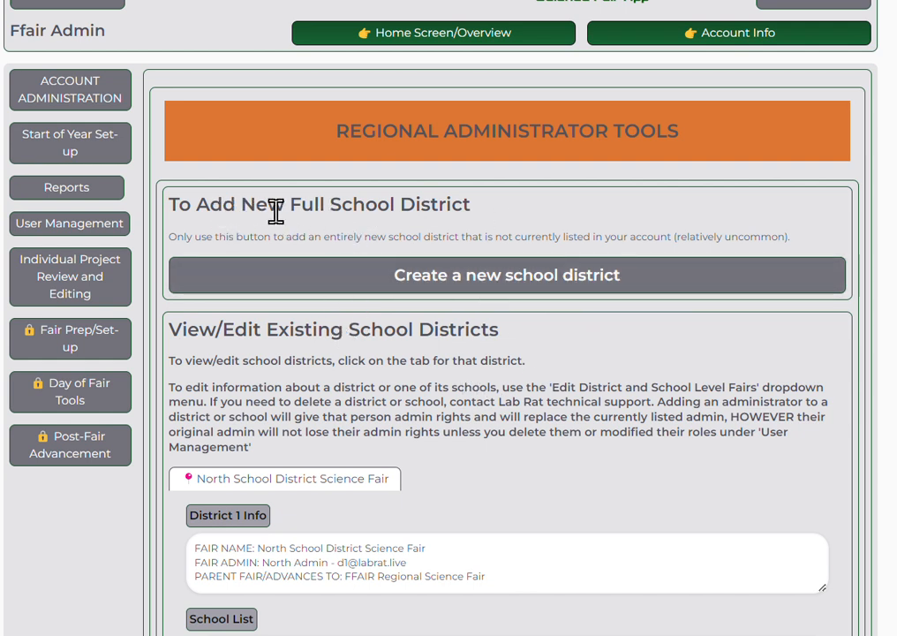
# Create 'South School District' with fair admin 'South Admin' and the admin's e-mail, then save.
pyautogui.click(453, 284)
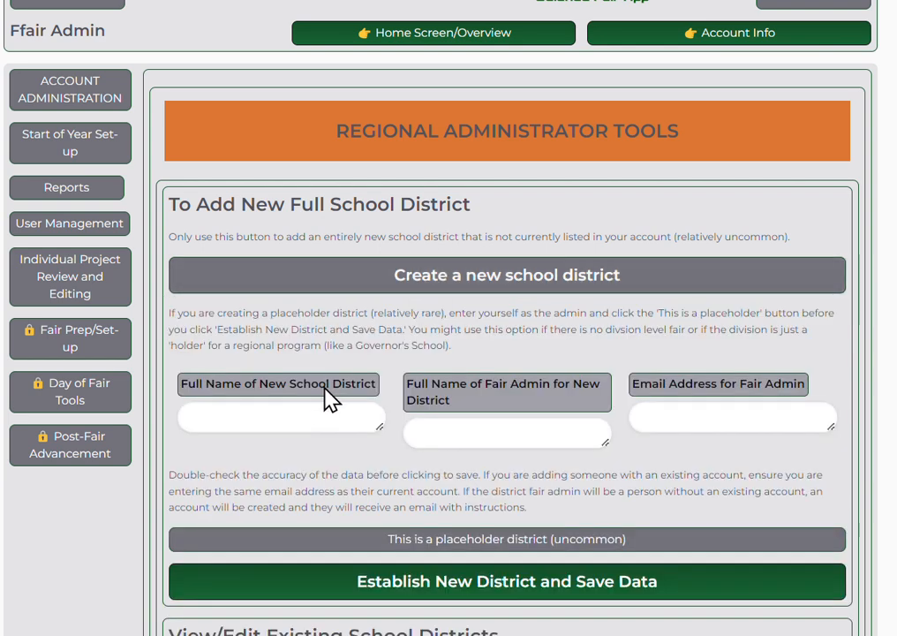
pyautogui.click(293, 409)
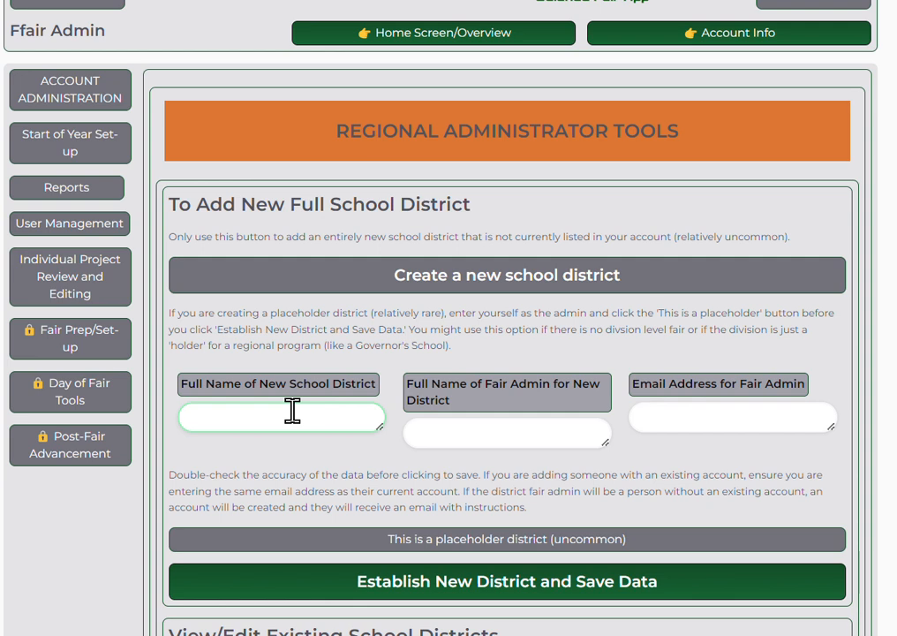
pyautogui.write('South School District')
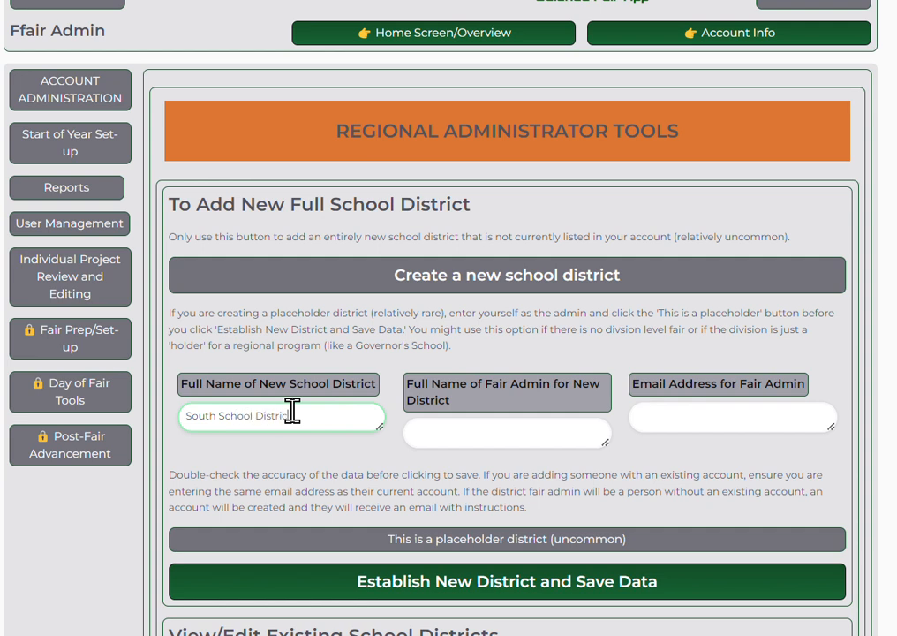
pyautogui.press('Tab')
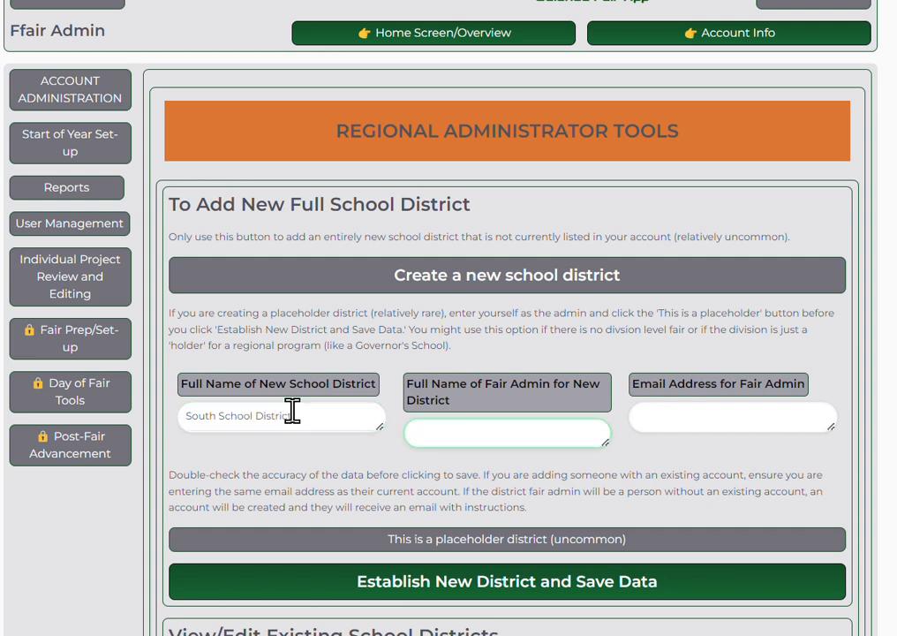
pyautogui.write('South Admin')
pyautogui.click(659, 418)
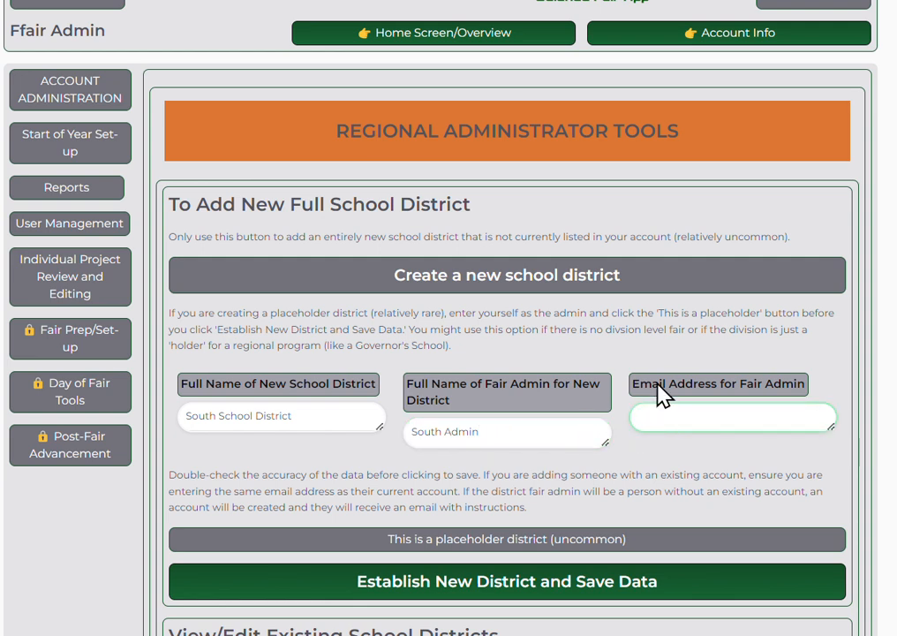
pyautogui.scroll(-3, 658, 444)
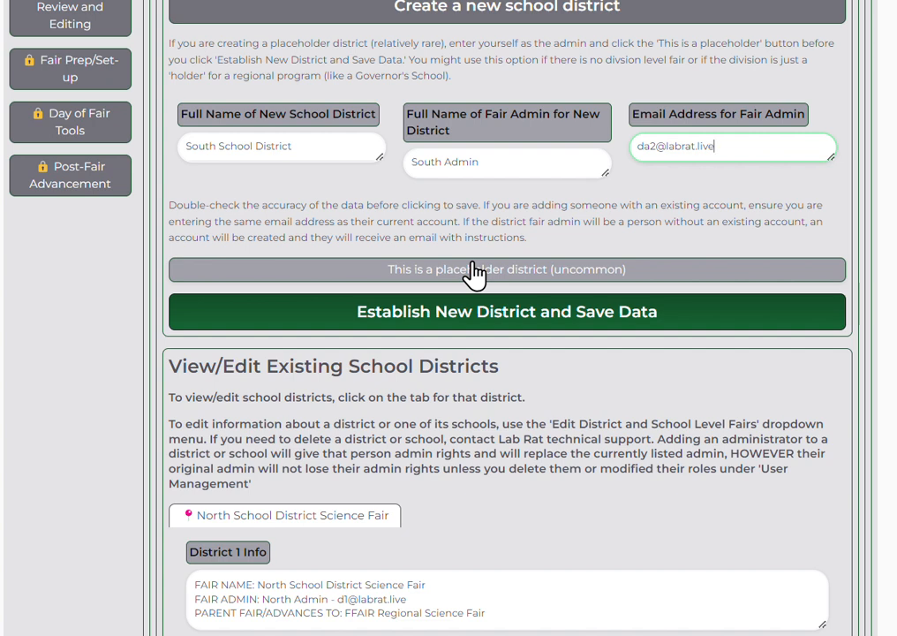
pyautogui.click(502, 320)
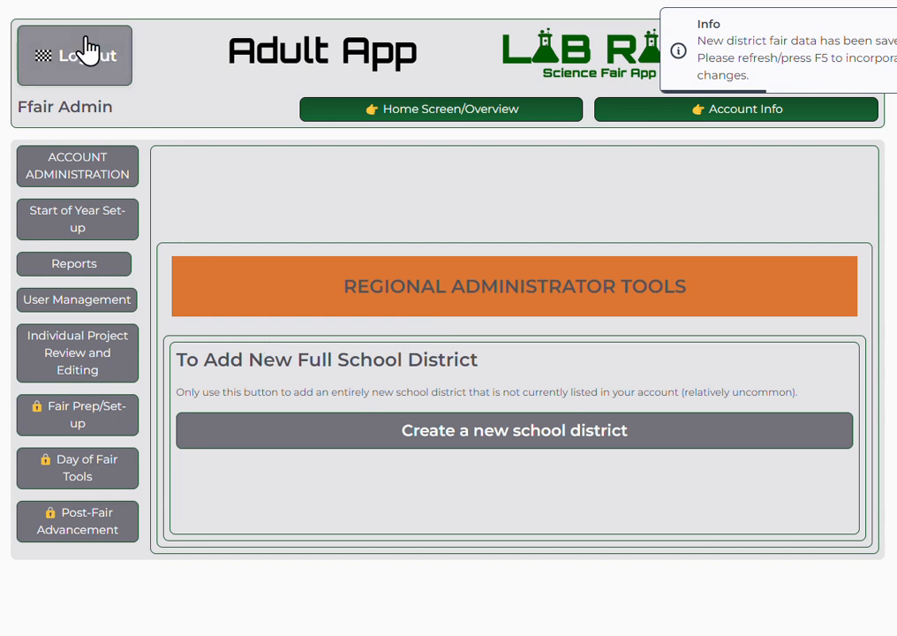
# Reload, return to the regional tools as Account Administrator, and collapse the fair structure info.
pyautogui.click(12, 1)
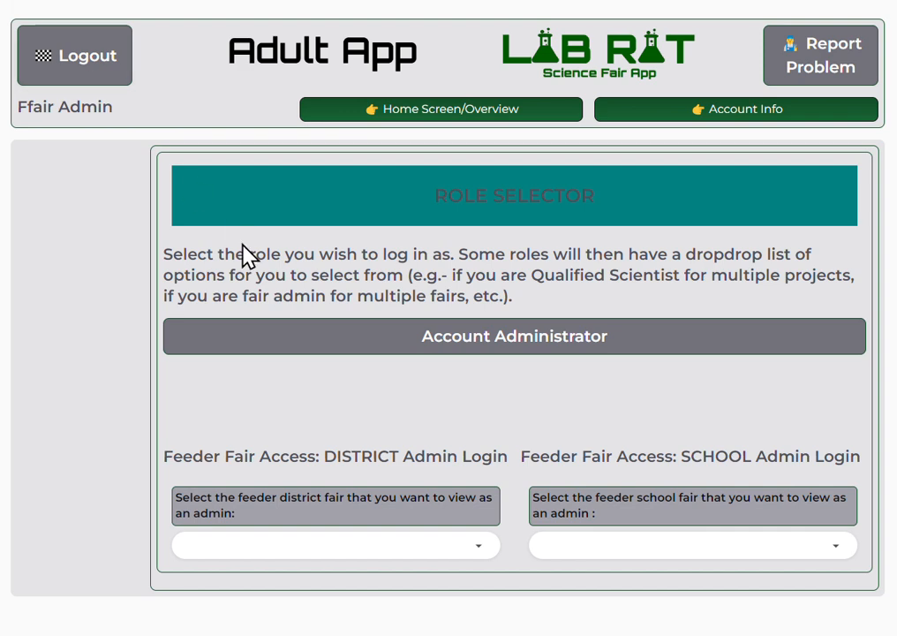
pyautogui.click(427, 351)
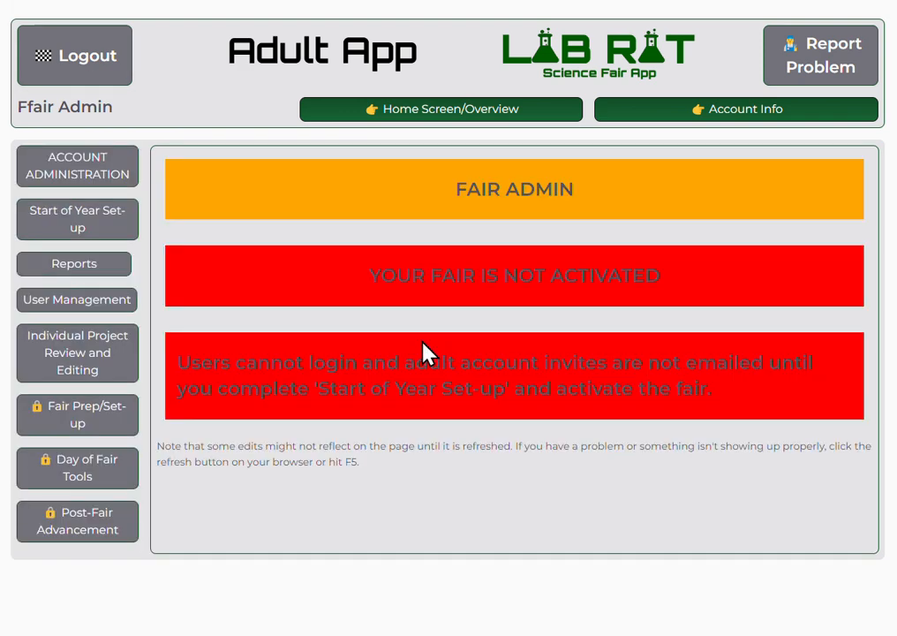
pyautogui.click(73, 172)
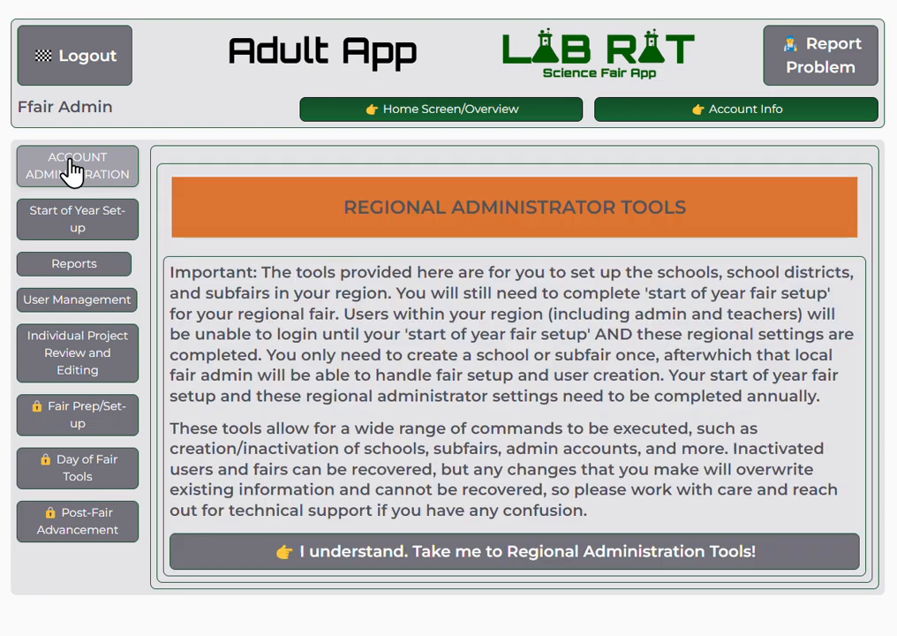
pyautogui.click(410, 554)
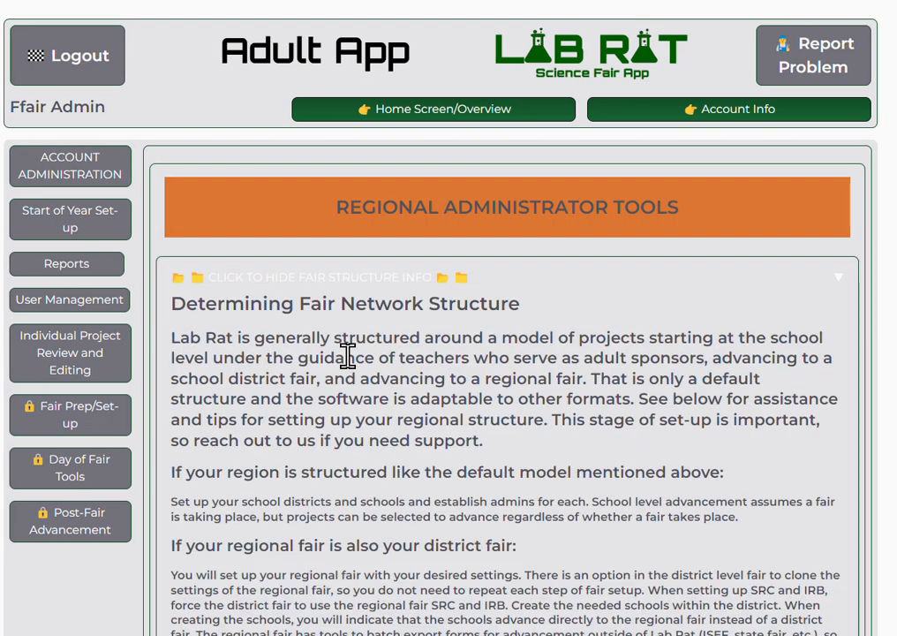
pyautogui.scroll(-4, 347, 355)
pyautogui.scroll(2, 368, 326)
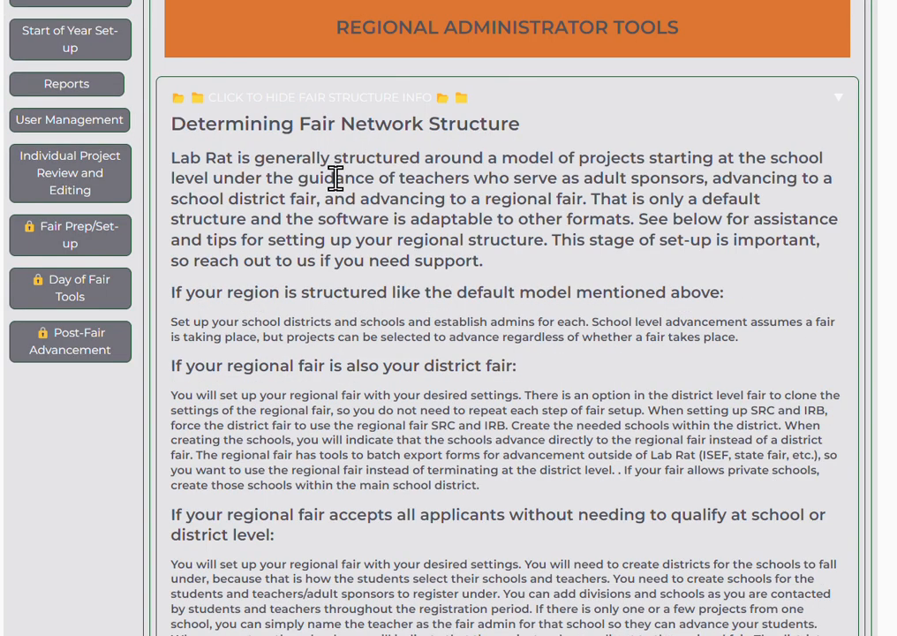
pyautogui.click(347, 104)
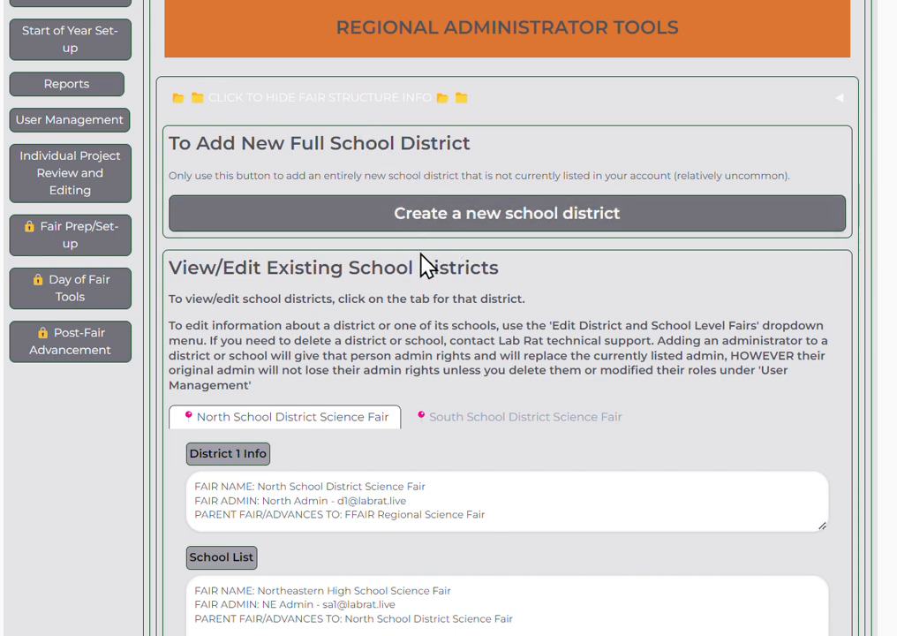
pyautogui.scroll(-4, 427, 265)
# Show South School District Science Fair's details and expand the 'Select the District' dropdown.
pyautogui.scroll(2, 426, 265)
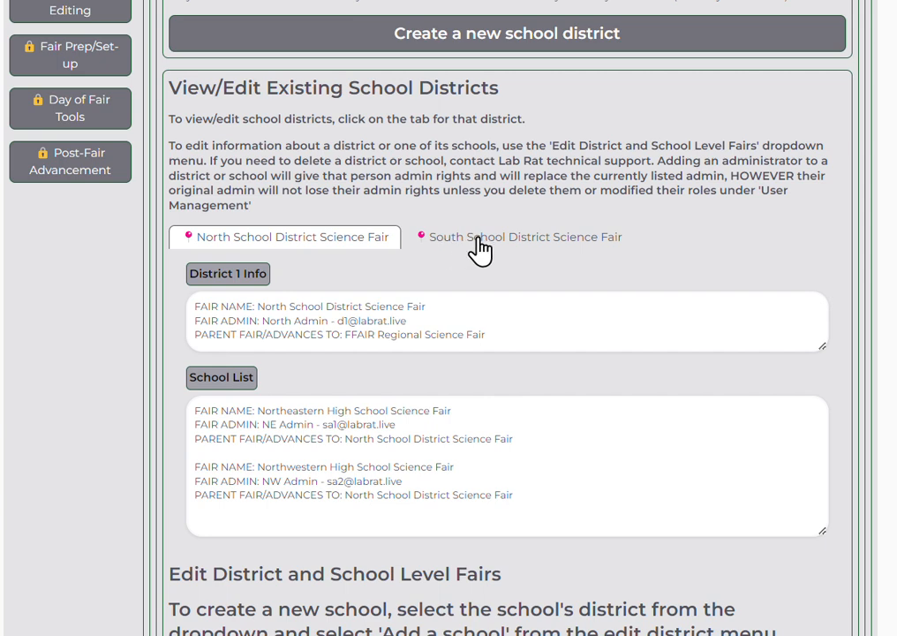
pyautogui.click(559, 238)
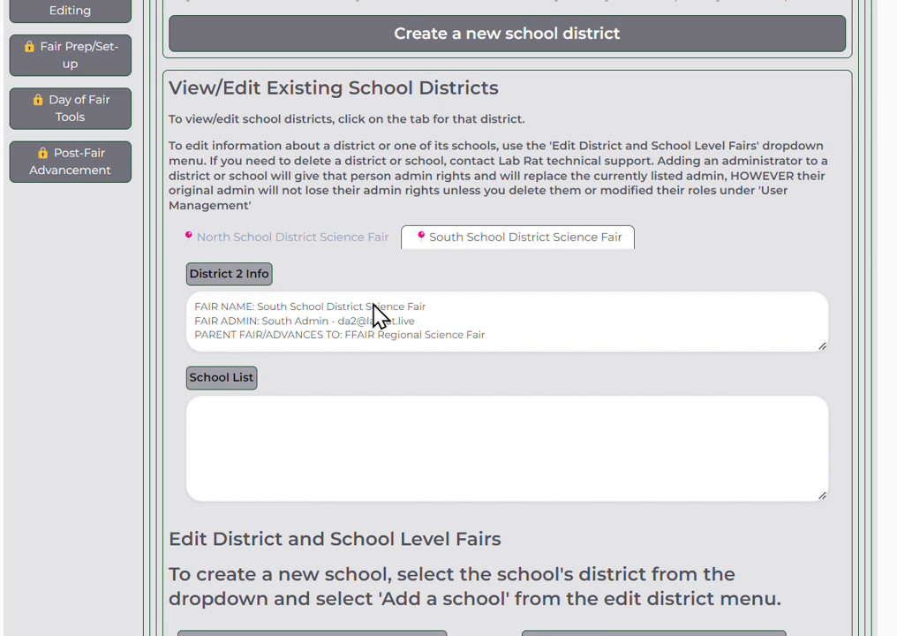
pyautogui.scroll(-2, 254, 442)
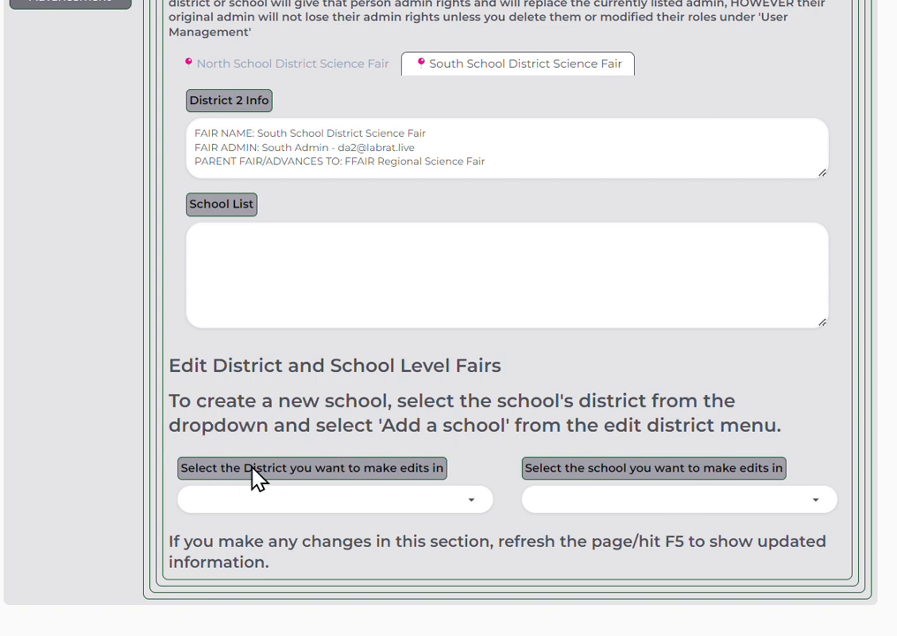
pyautogui.click(302, 498)
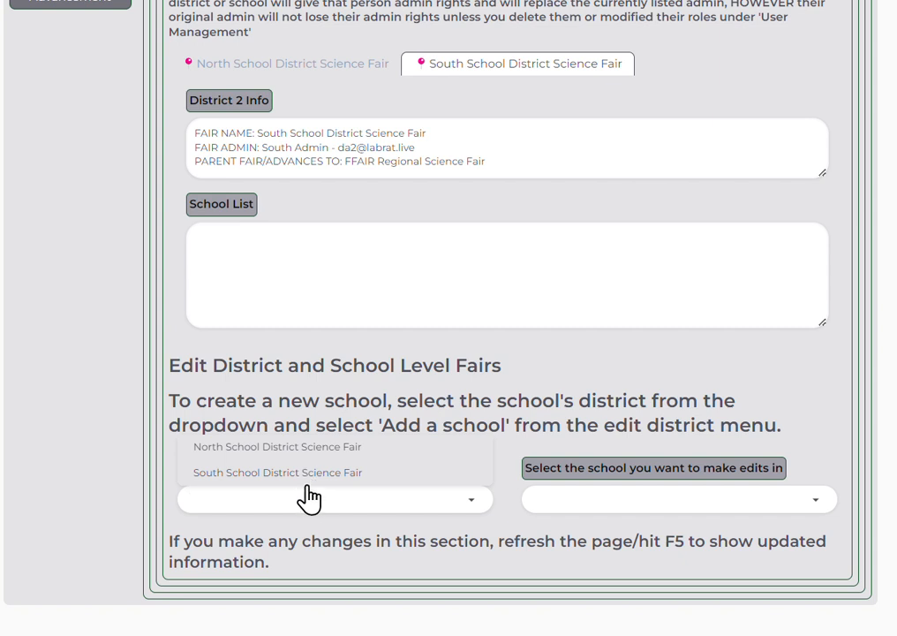
# Select South School District Science Fair and choose 'Add a school'.
pyautogui.click(289, 472)
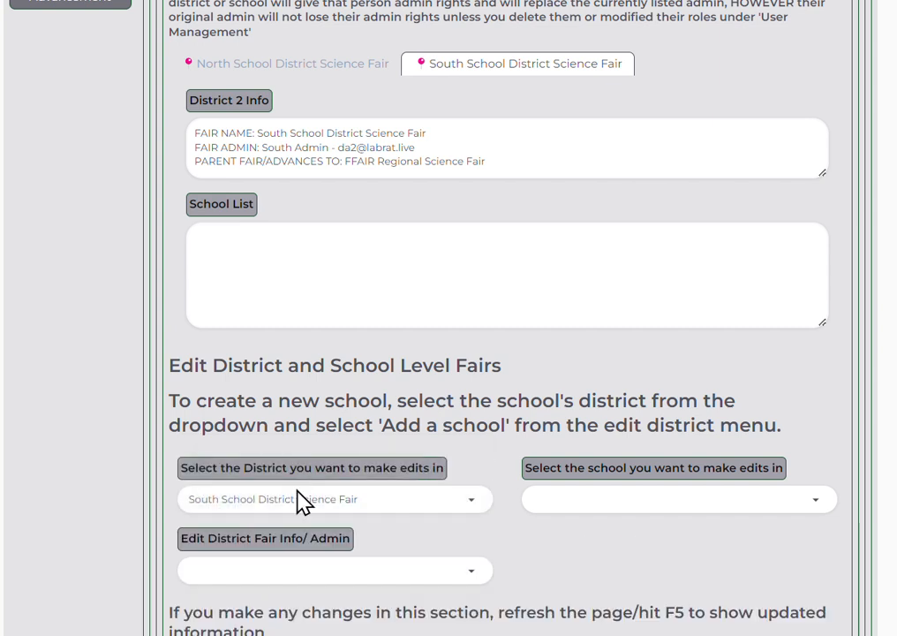
pyautogui.click(280, 566)
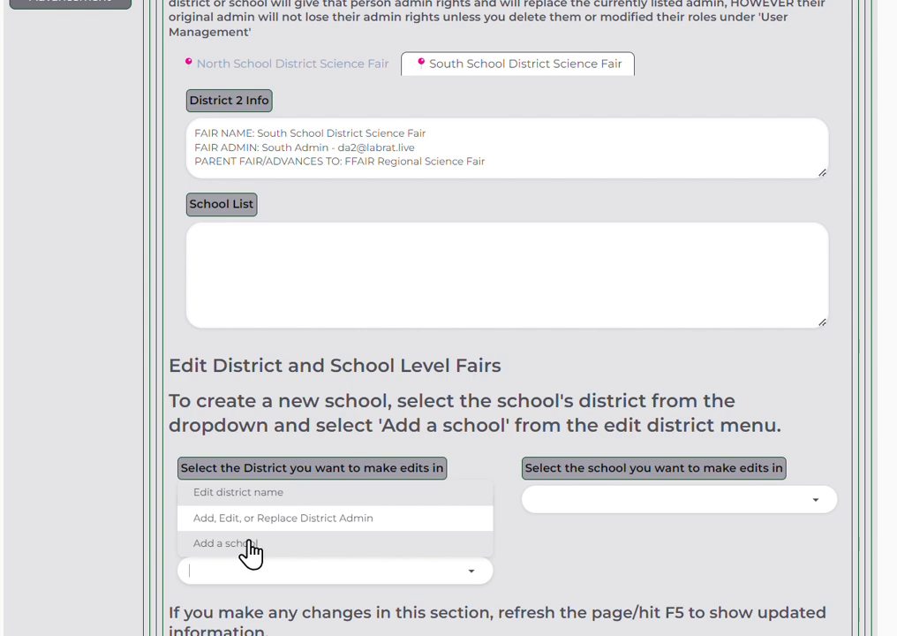
pyautogui.click(250, 540)
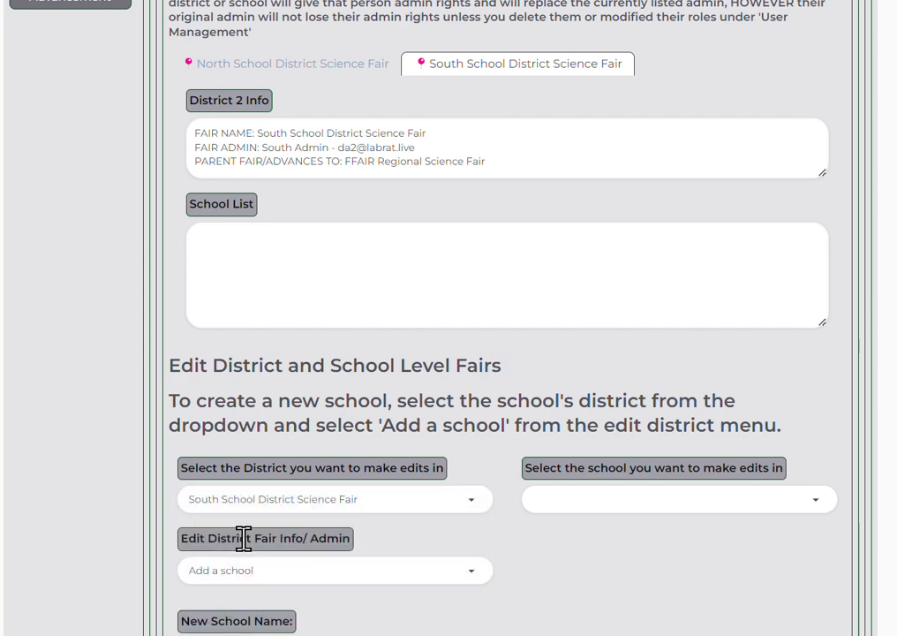
pyautogui.scroll(-4, 256, 566)
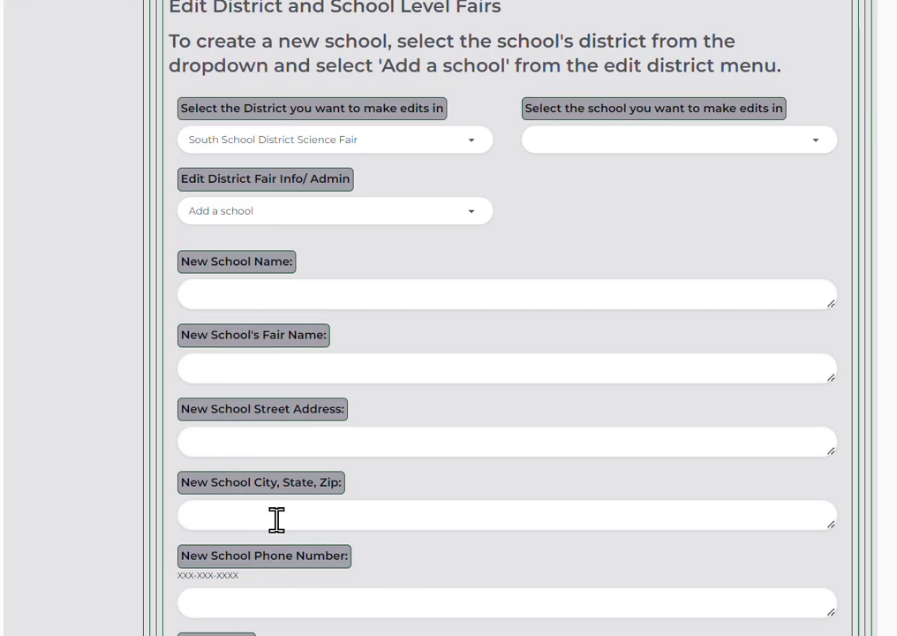
pyautogui.scroll(-2, 277, 521)
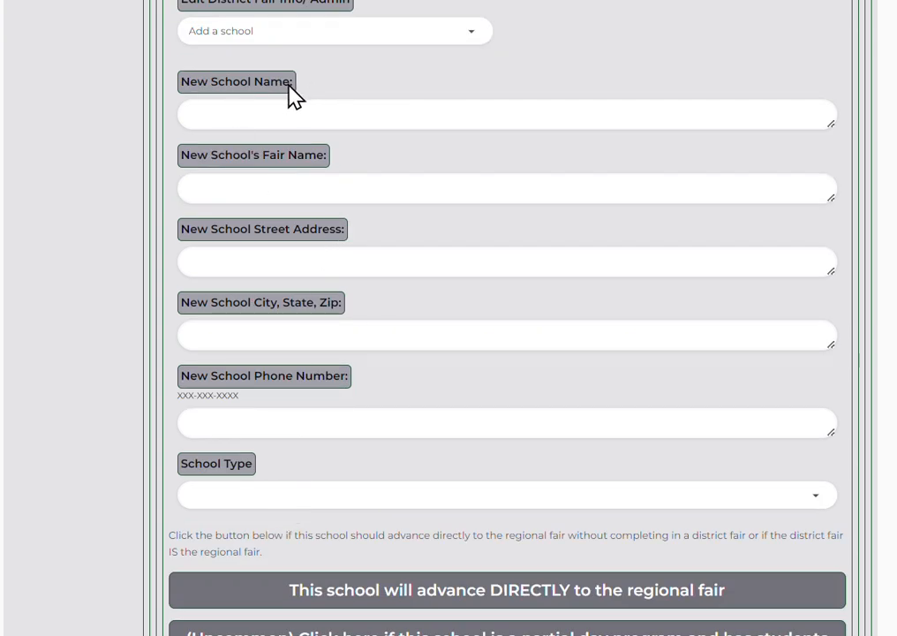
# Name the school 'Southeastern High School' with fair name 'Southeastern Science Festival'.
pyautogui.click(289, 115)
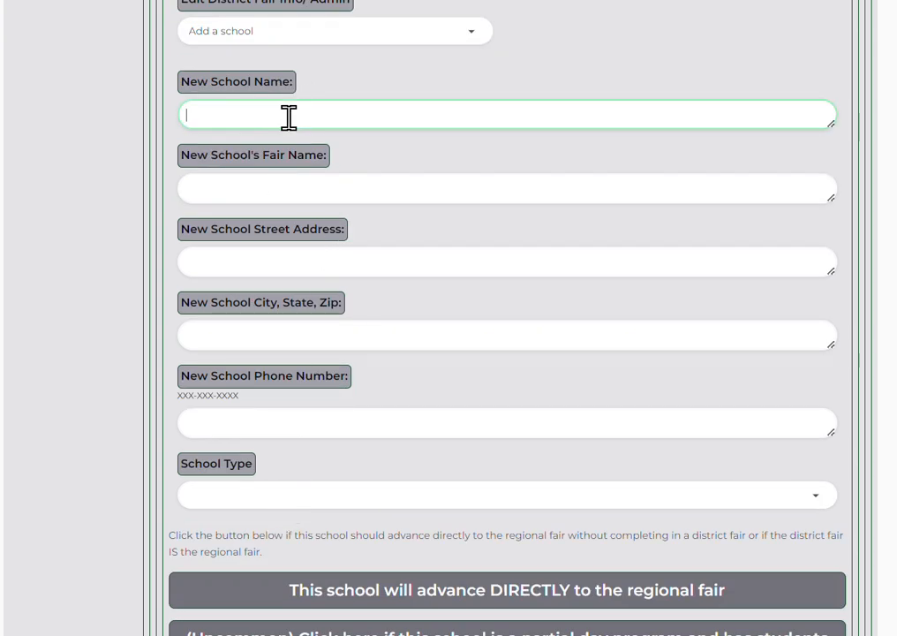
pyautogui.write('Southeaster')
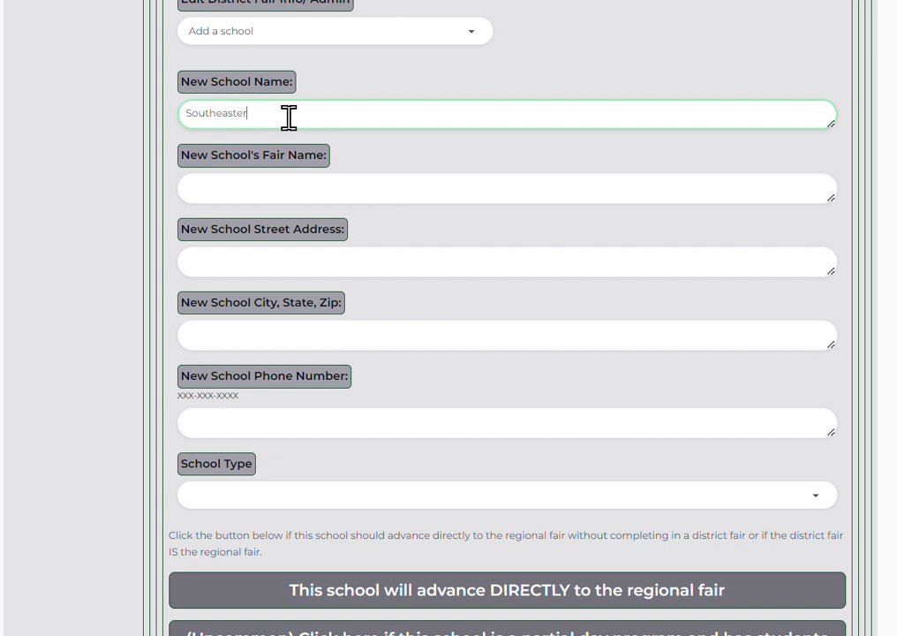
pyautogui.write('n High School')
pyautogui.press('Tab')
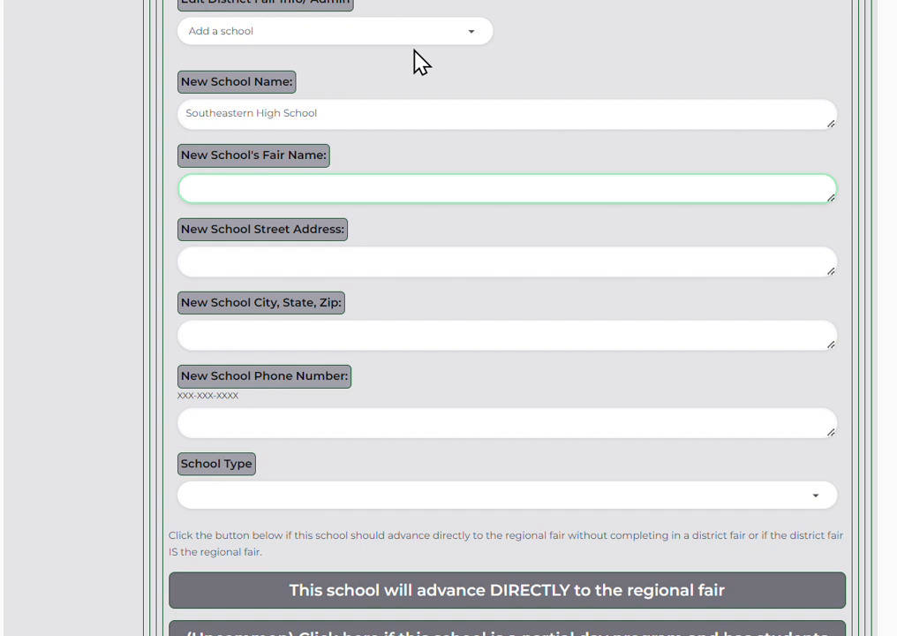
pyautogui.write('Southeastern Scien')
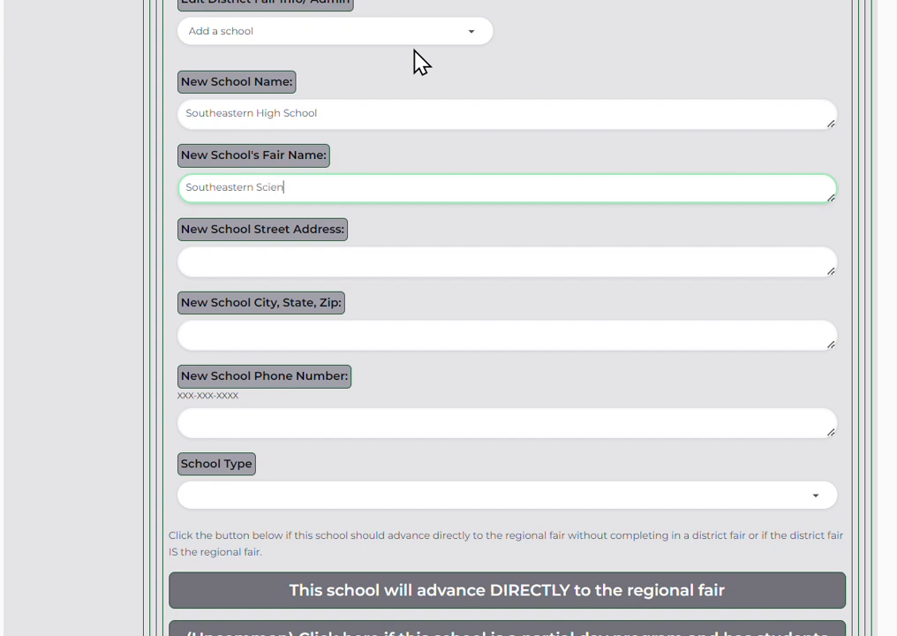
pyautogui.write('ce Festival')
# Fill in the school's street address, city/state/zip and phone number, and set type High.
pyautogui.press('Tab')
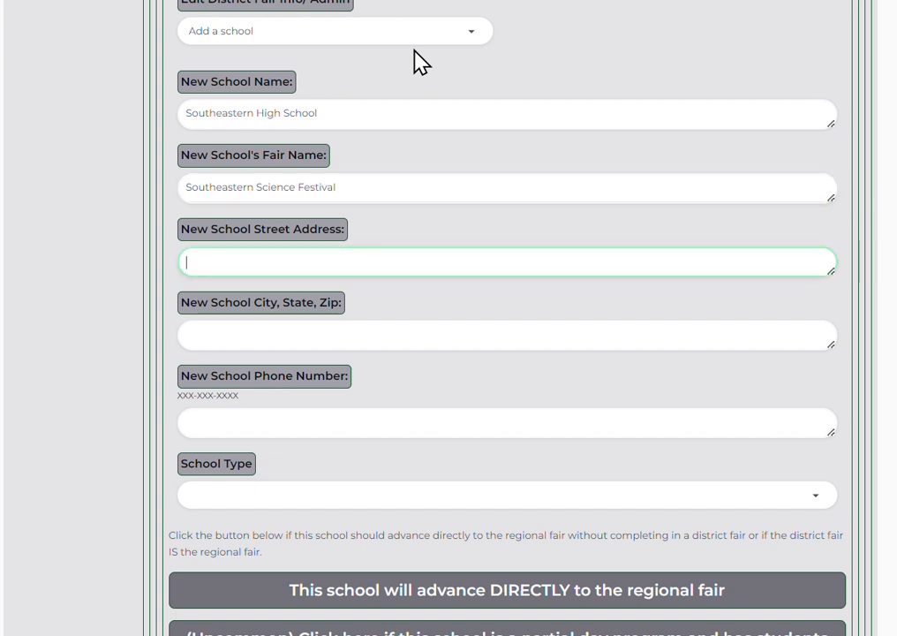
pyautogui.write('123 Oak St')
pyautogui.press('Tab')
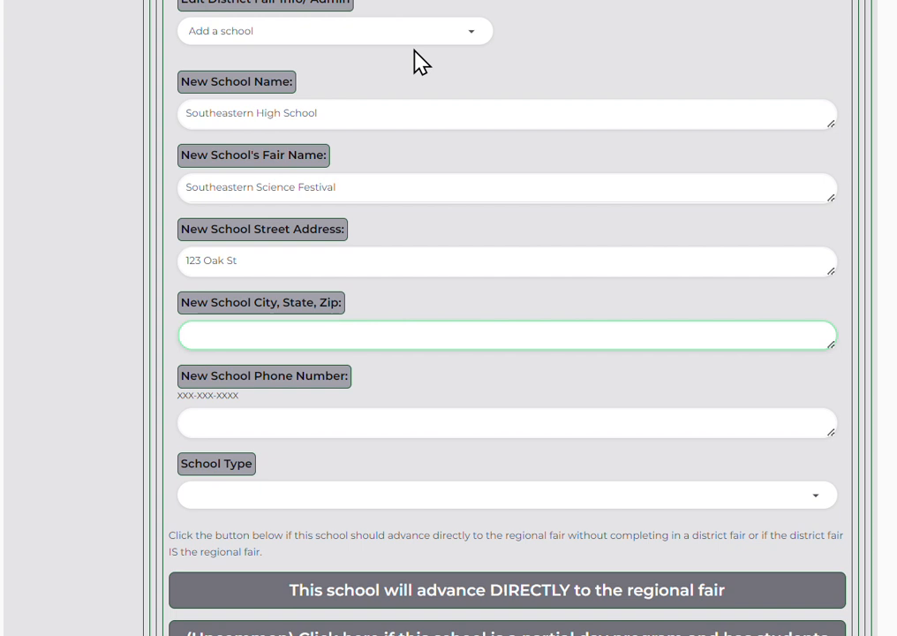
pyautogui.write('City, St 12345')
pyautogui.press('Tab')
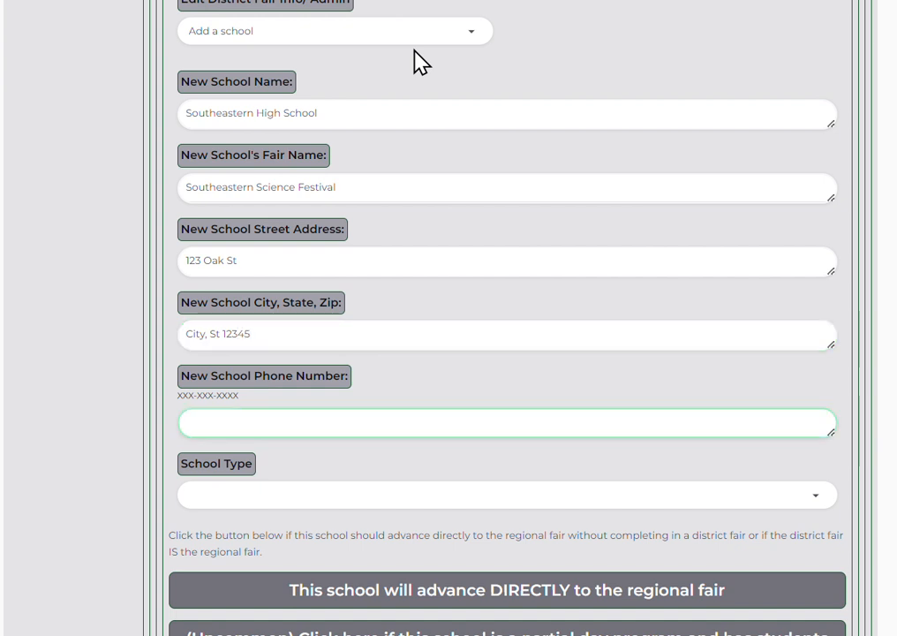
pyautogui.write('555-555-5555')
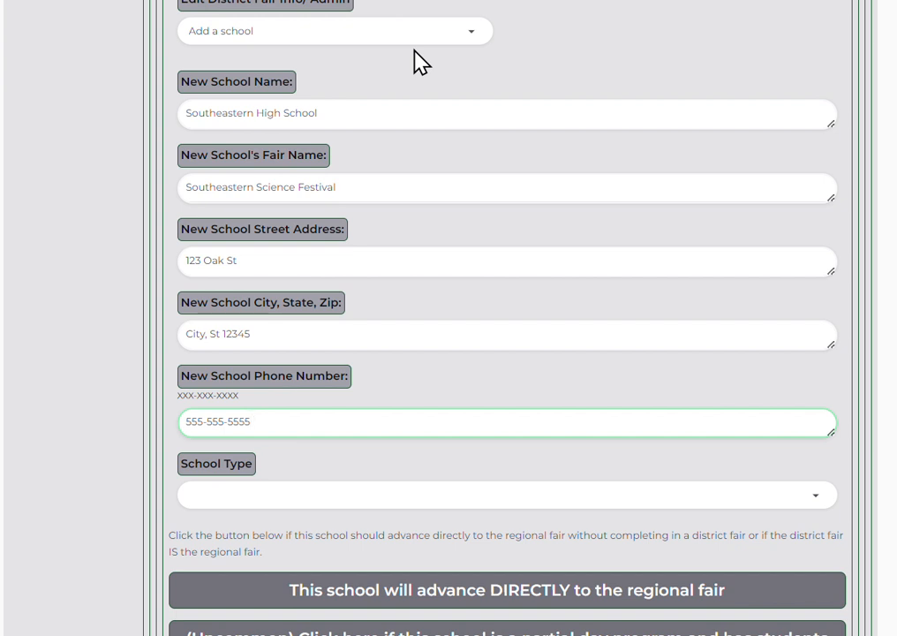
pyautogui.press('Tab')
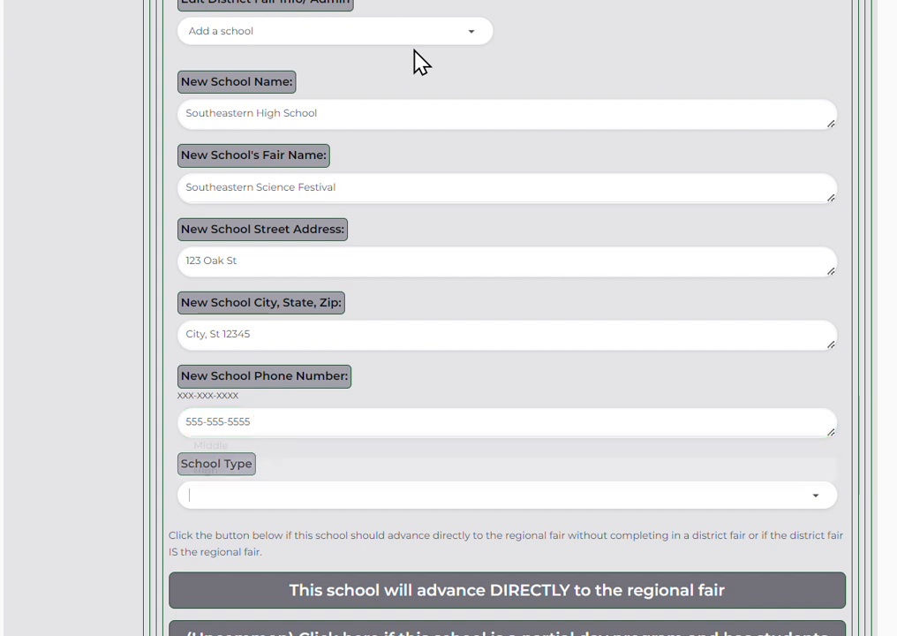
pyautogui.press('Down')
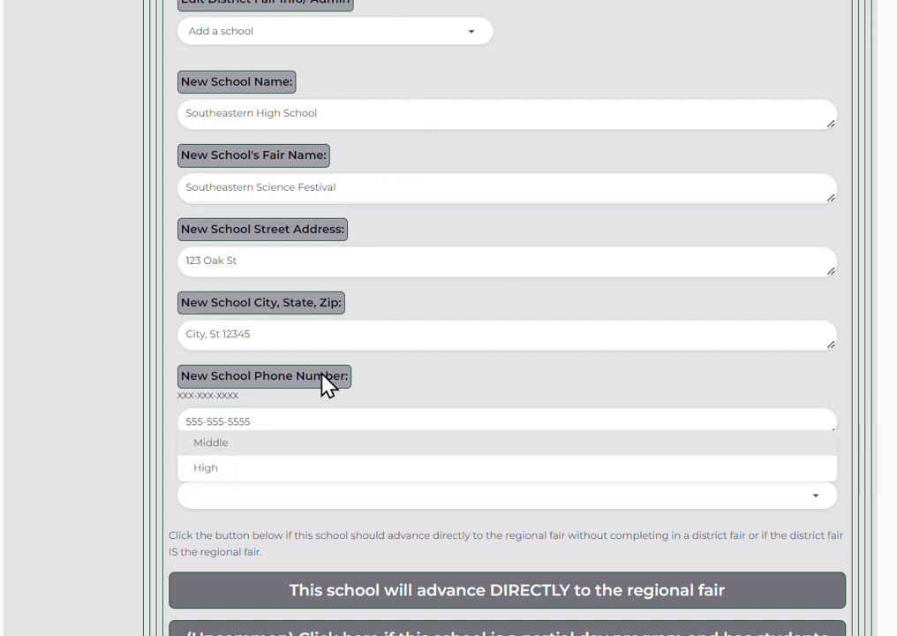
pyautogui.click(243, 467)
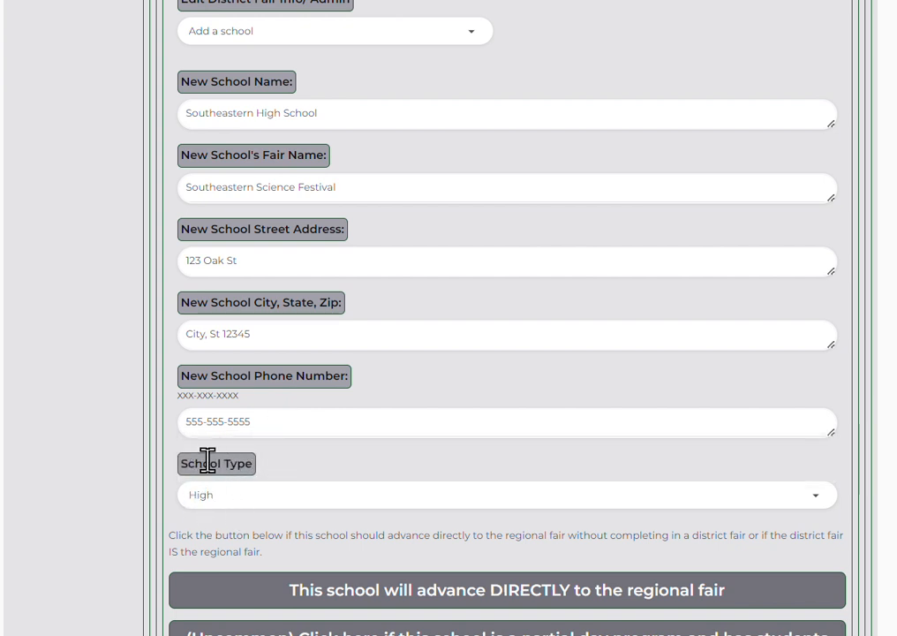
pyautogui.scroll(-3, 216, 466)
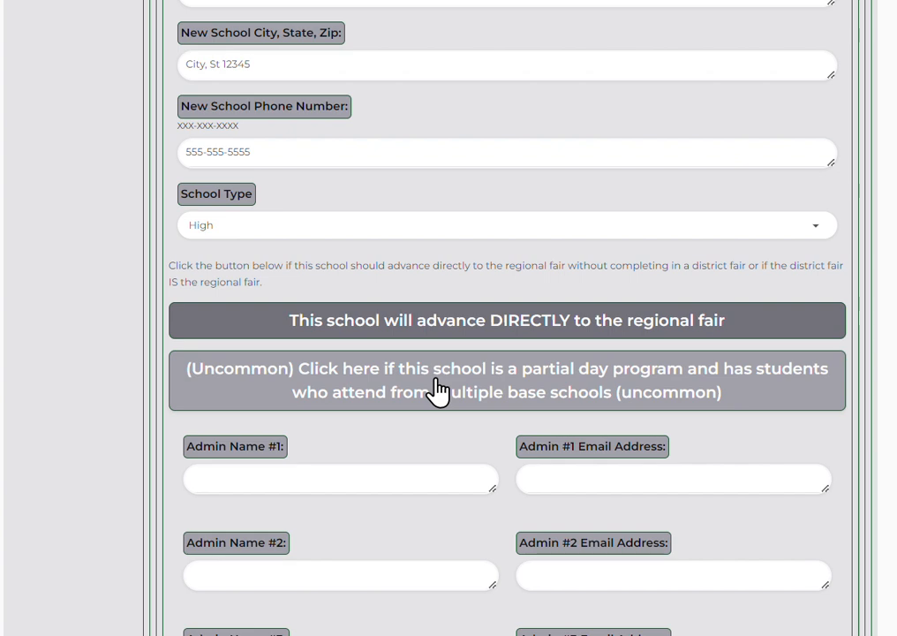
# Enter Admin #1's name and e-mail for Southeastern High School and save.
pyautogui.scroll(-2, 439, 390)
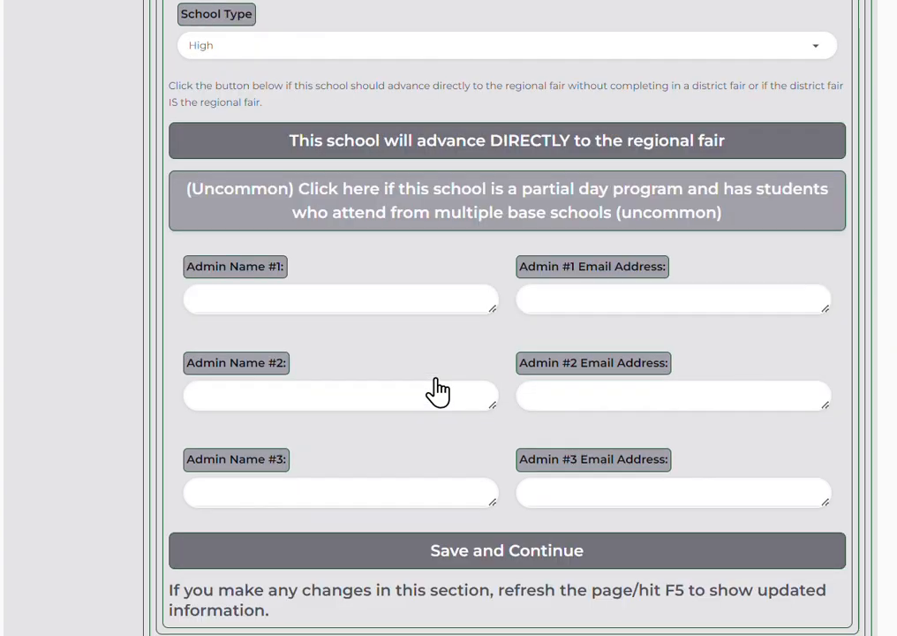
pyautogui.click(275, 301)
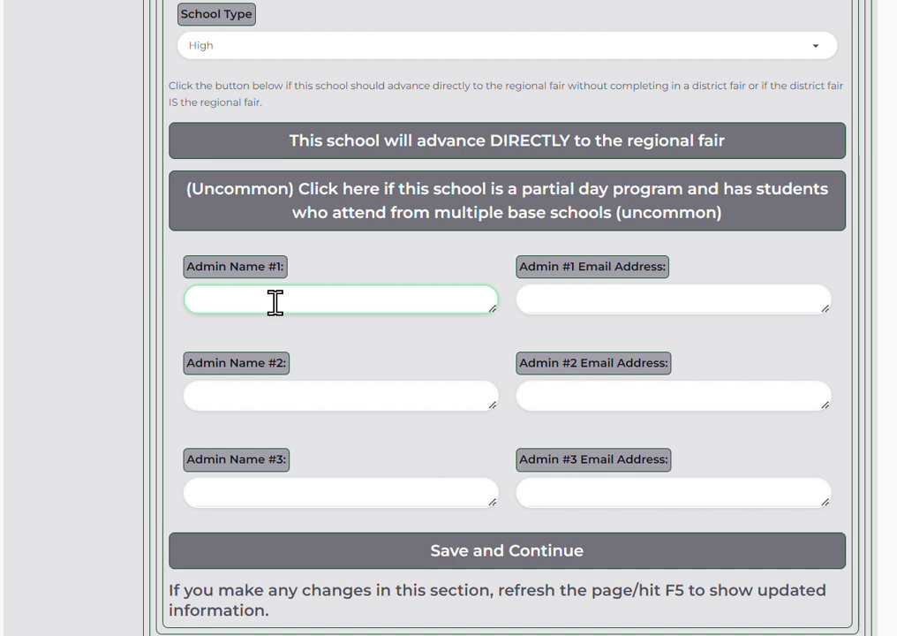
pyautogui.write('John Doe')
pyautogui.press('Tab')
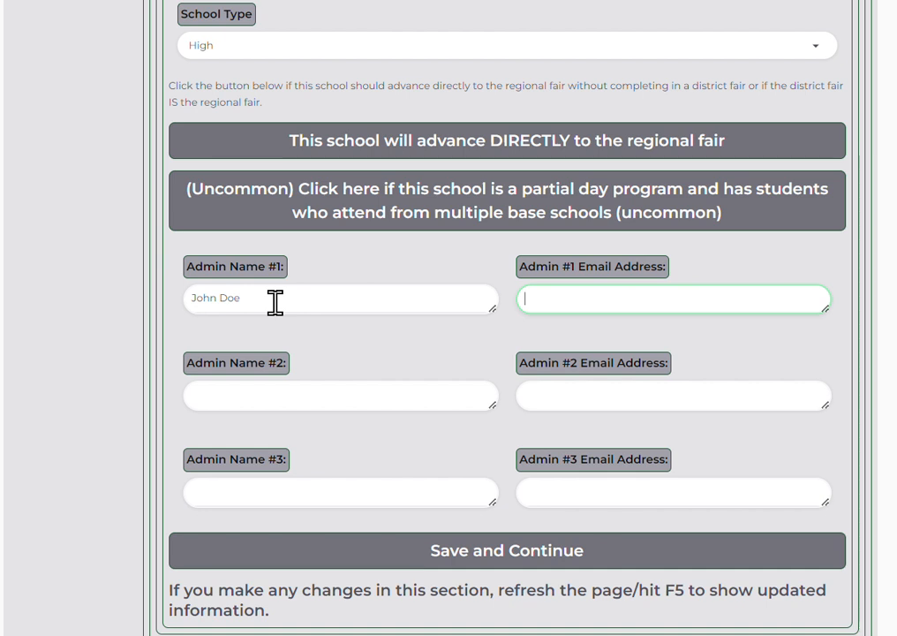
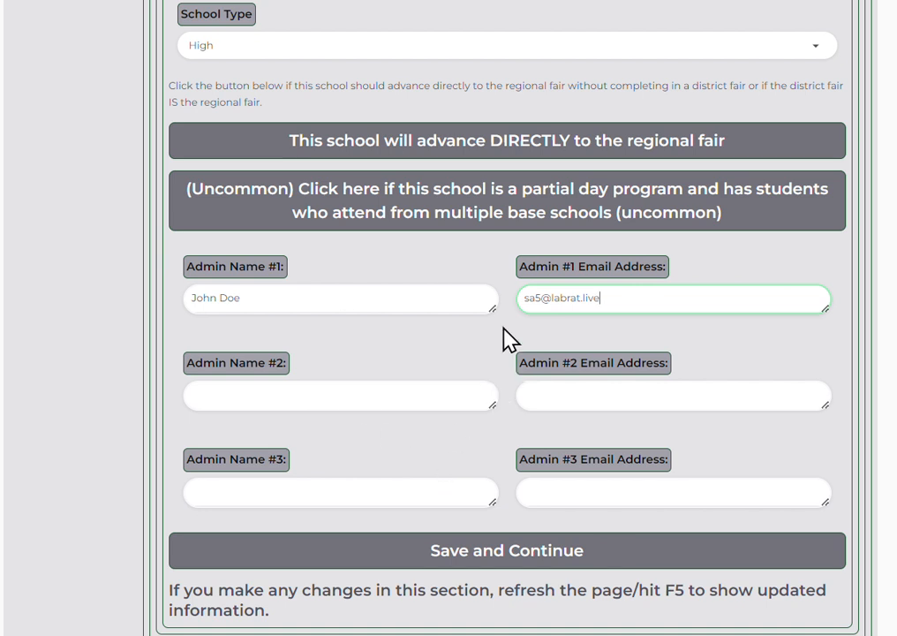
pyautogui.scroll(-1, 422, 453)
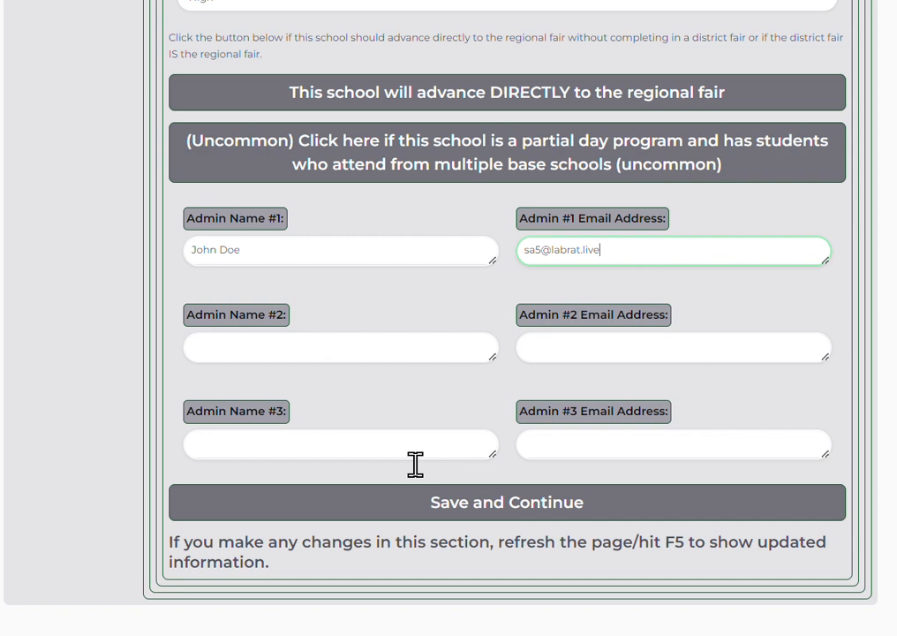
pyautogui.click(451, 508)
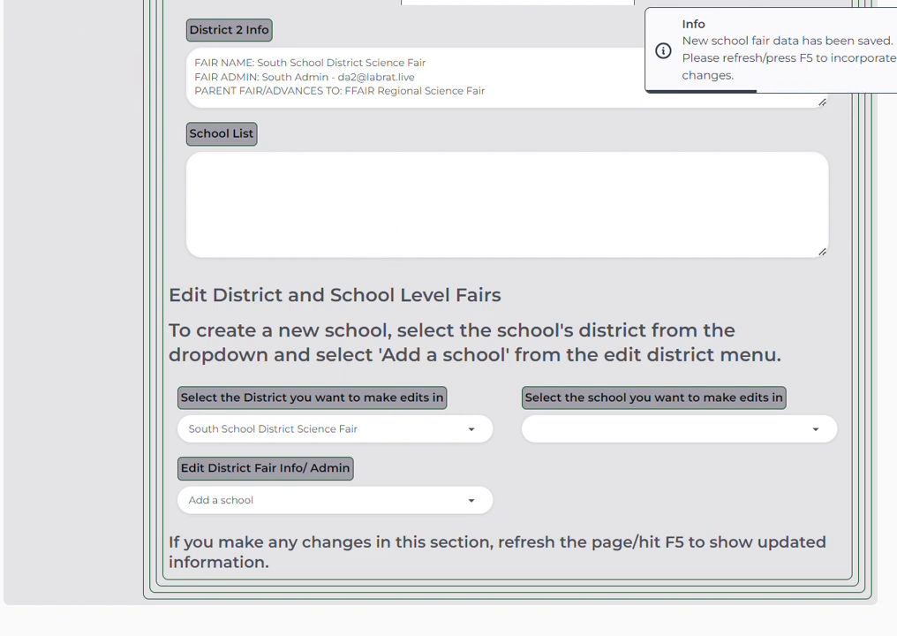
# Reload the page with F5 to return to the Role Selector.
pyautogui.press('F5')
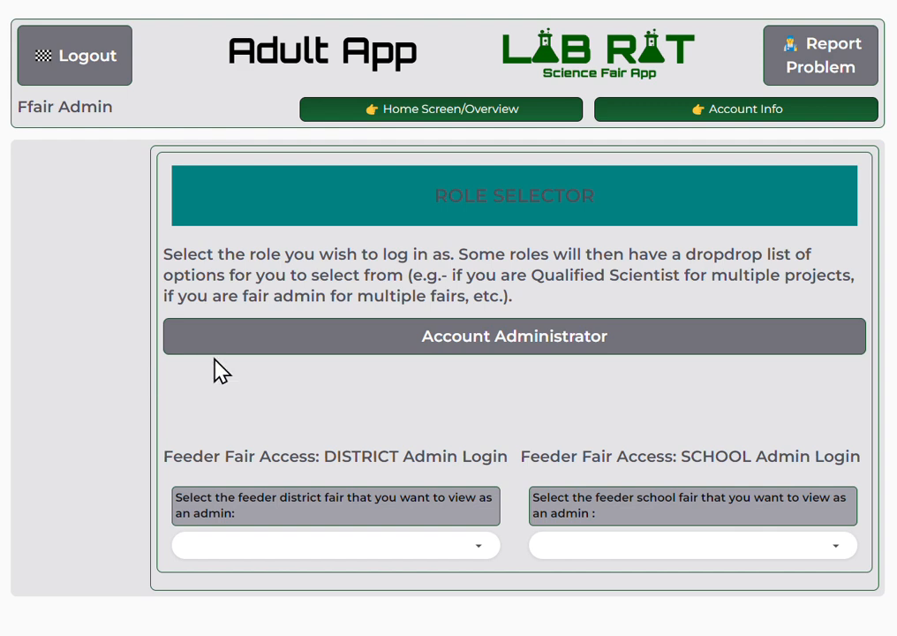
# Return to the regional tools as Account Administrator and show South School District Science Fair's details.
pyautogui.click(271, 350)
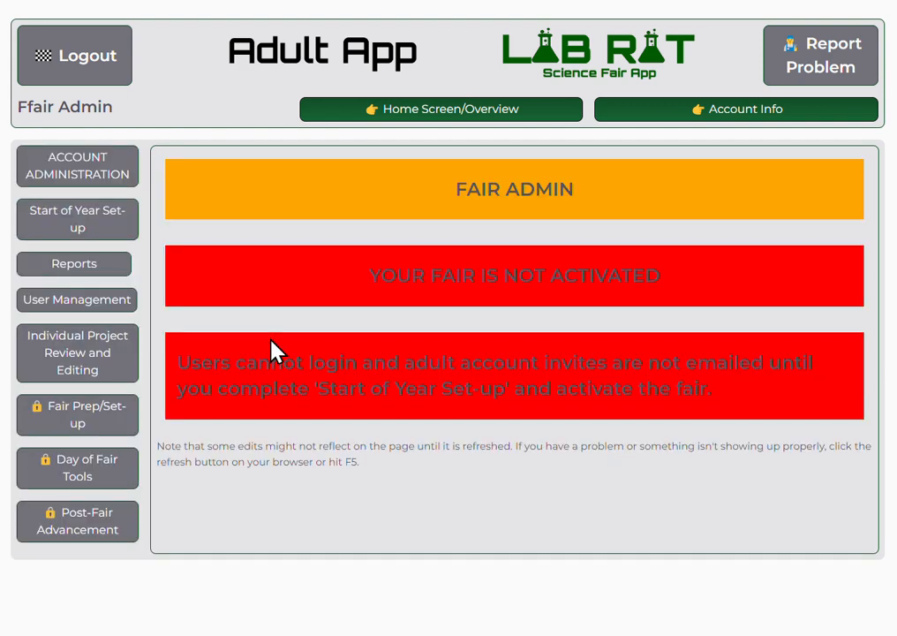
pyautogui.click(104, 173)
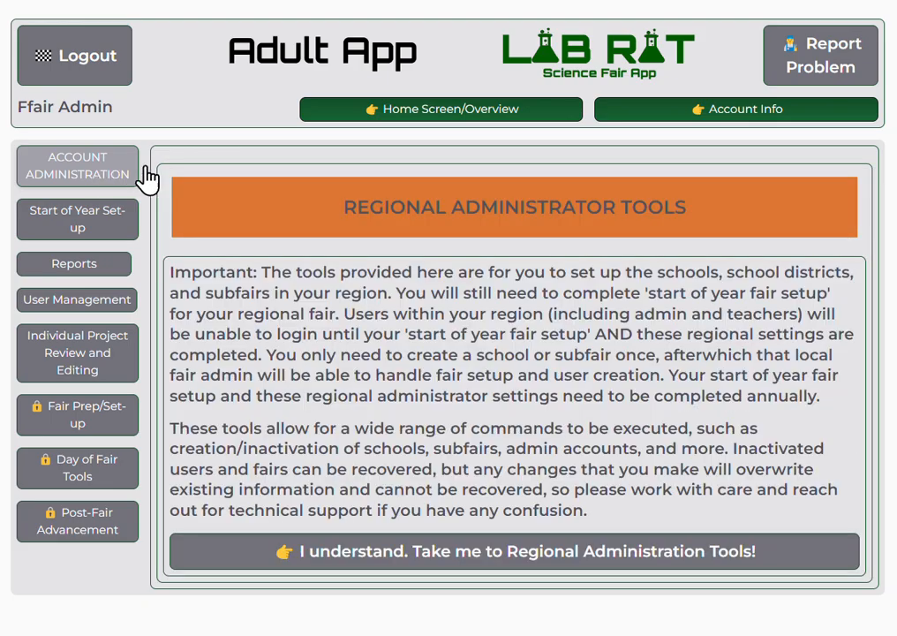
pyautogui.click(496, 553)
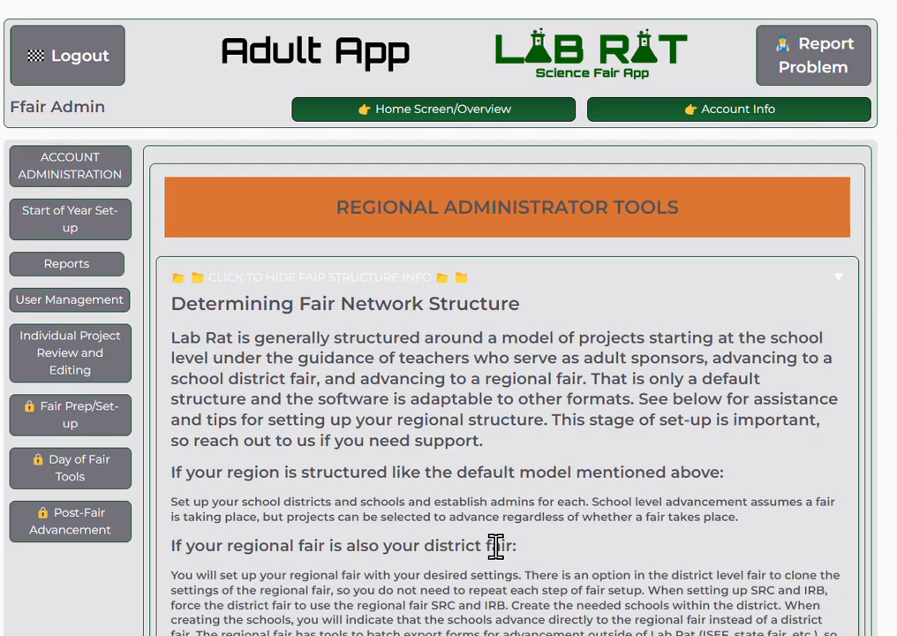
pyautogui.scroll(-15, 496, 546)
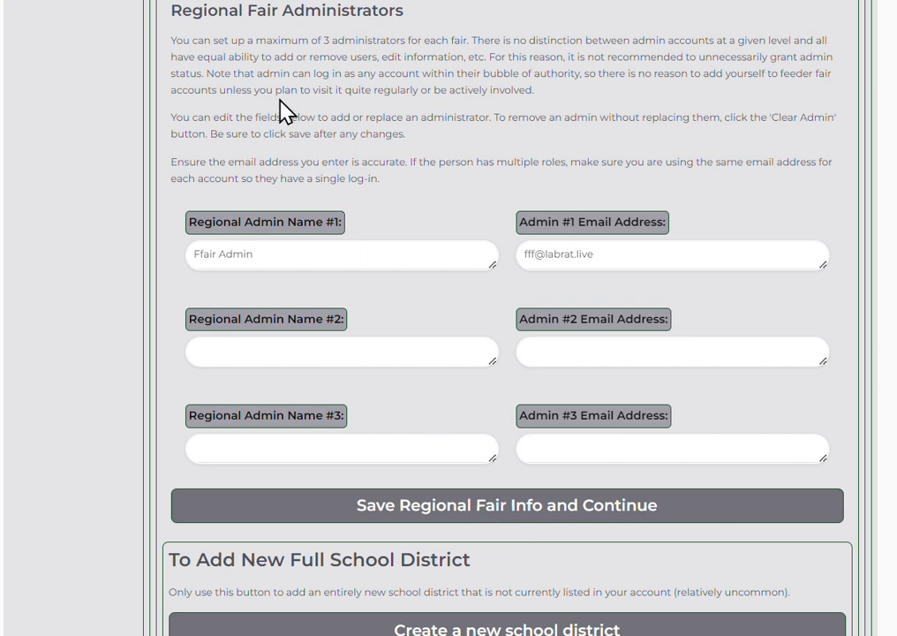
pyautogui.scroll(-6, 287, 110)
pyautogui.scroll(-1, 323, 201)
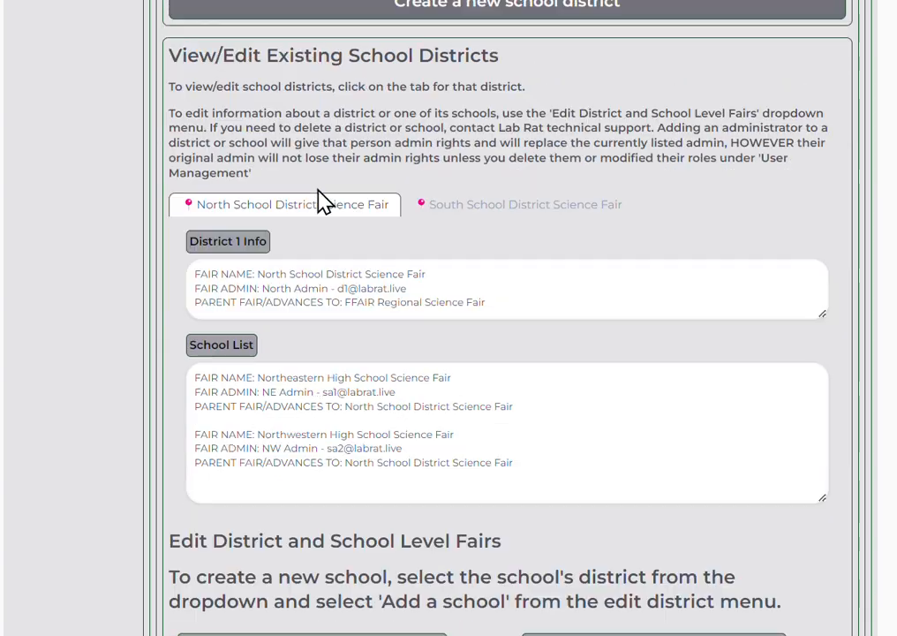
pyautogui.click(509, 206)
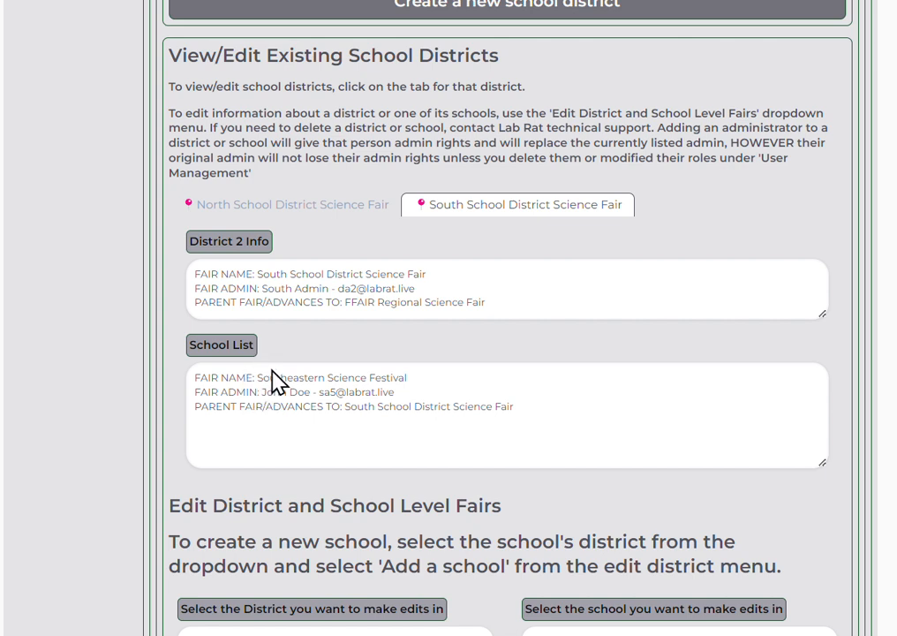
# Highlight Southeastern Science Festival's name, admin e-mail and the fair it advances to.
pyautogui.moveTo(263, 377); pyautogui.dragTo(382, 376)
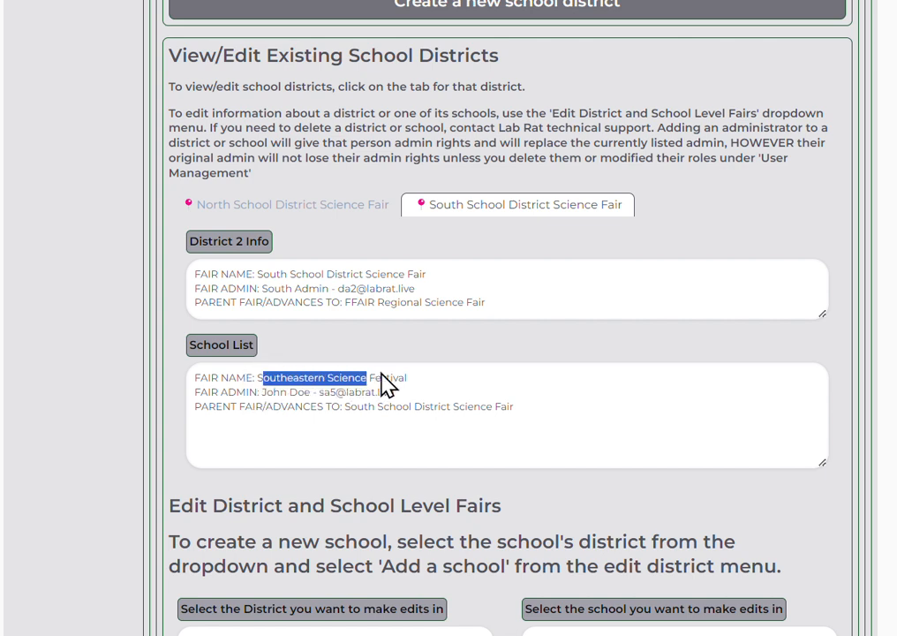
pyautogui.click(385, 392)
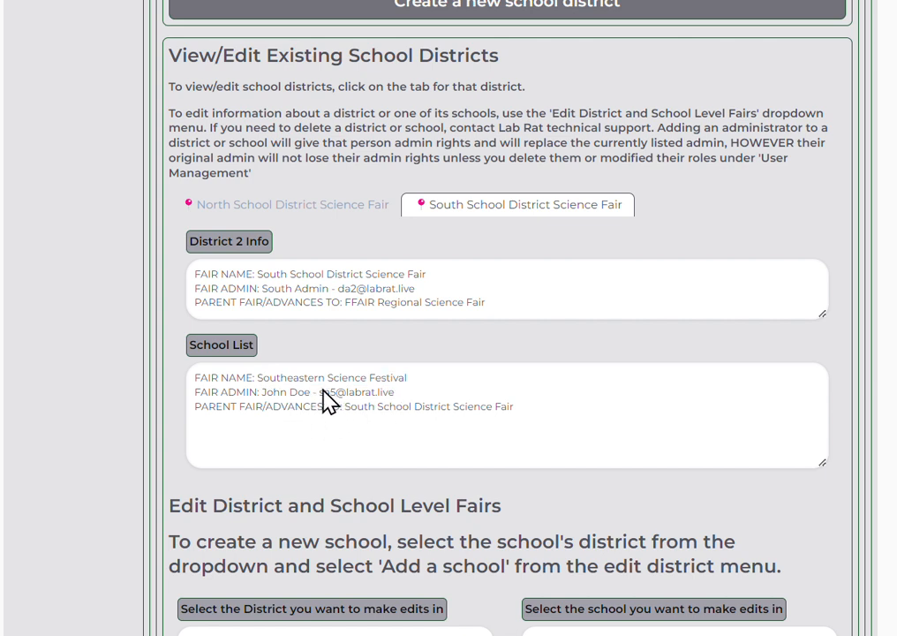
pyautogui.moveTo(323, 391); pyautogui.dragTo(347, 393)
pyautogui.moveTo(363, 411); pyautogui.dragTo(484, 413)
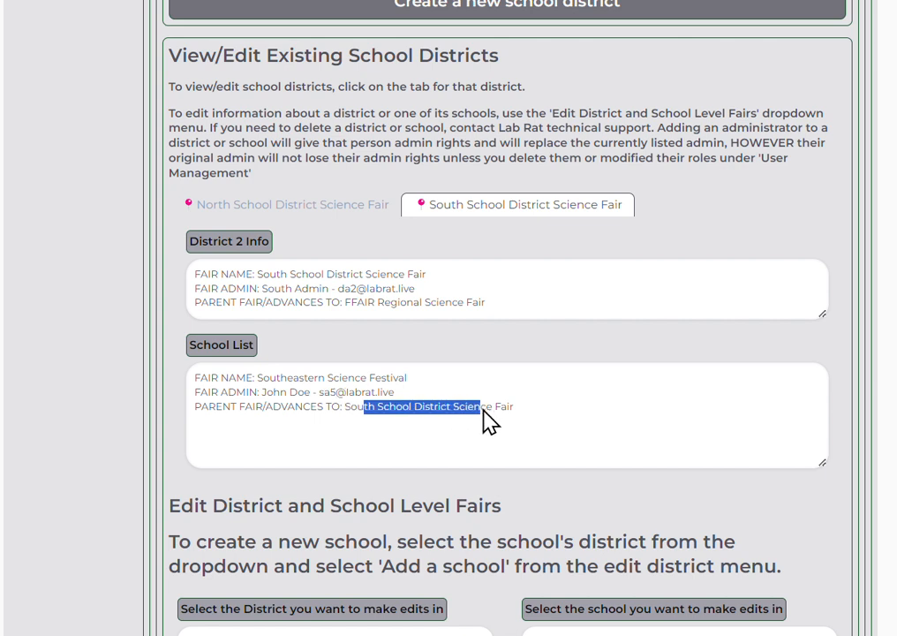
pyautogui.click(388, 429)
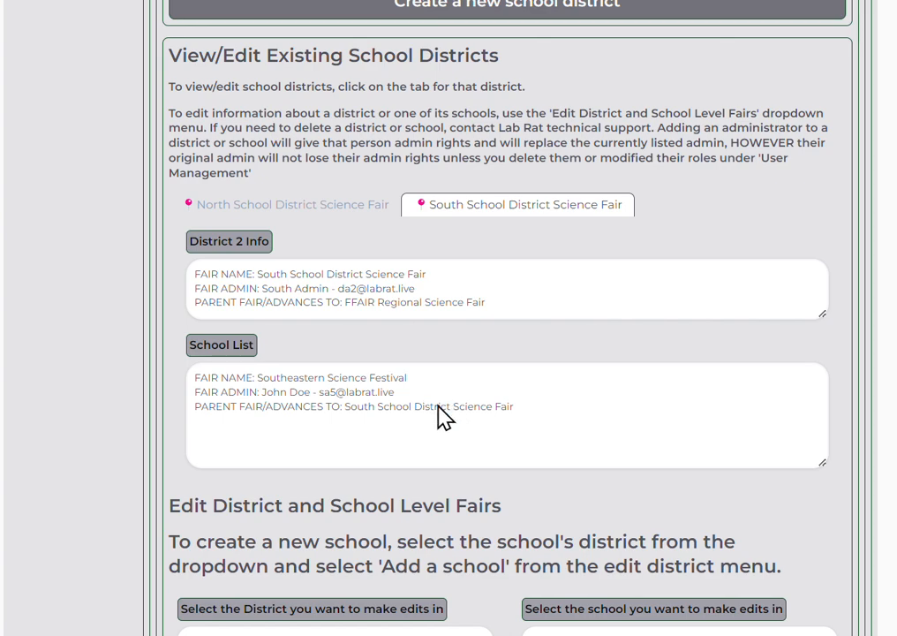
pyautogui.scroll(-1, 438, 413)
pyautogui.scroll(-1, 444, 417)
# Select Southeastern Science Festival as the school to edit and open its edit options.
pyautogui.scroll(4, 362, 242)
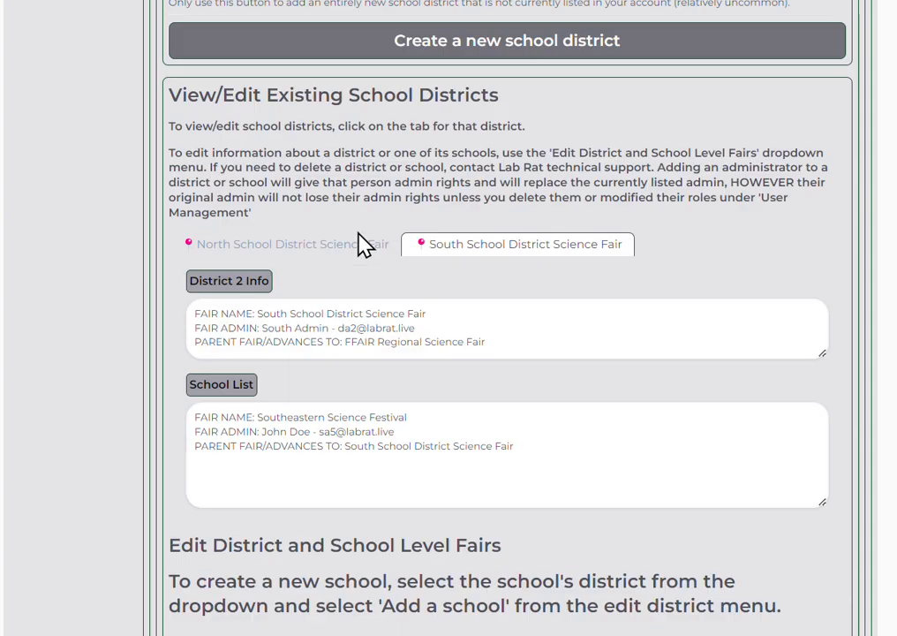
pyautogui.scroll(-4, 362, 242)
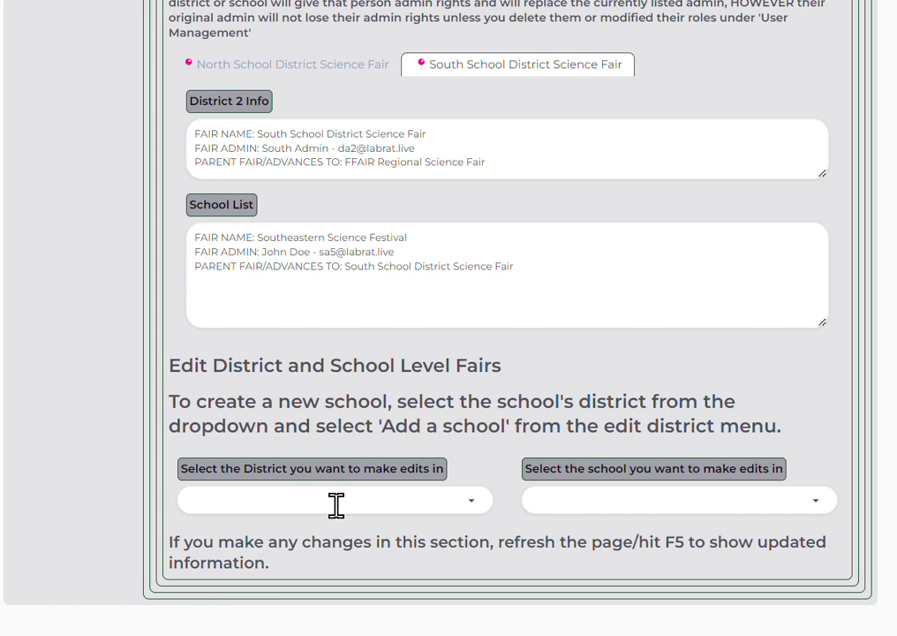
pyautogui.click(673, 500)
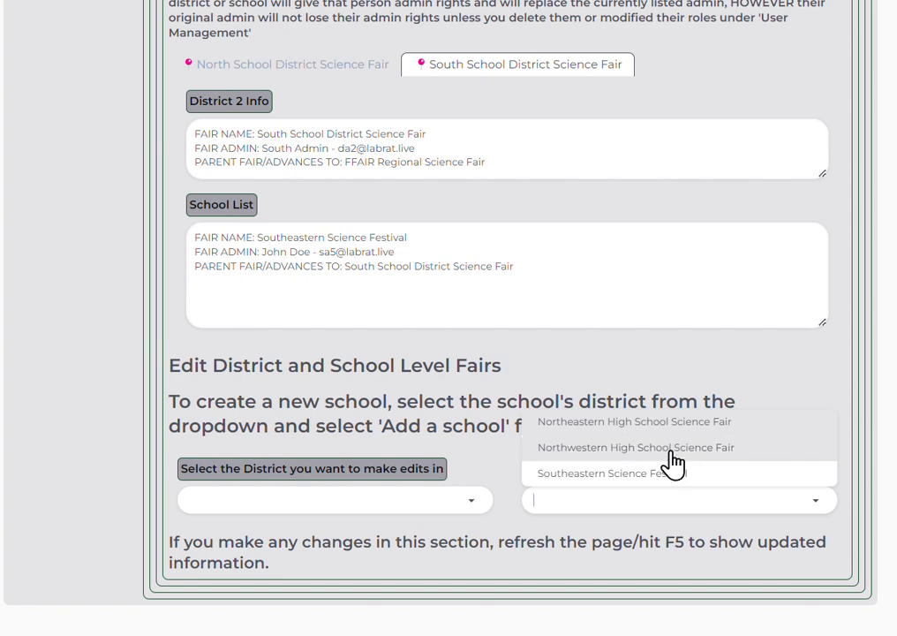
pyautogui.click(675, 477)
pyautogui.scroll(-1, 671, 469)
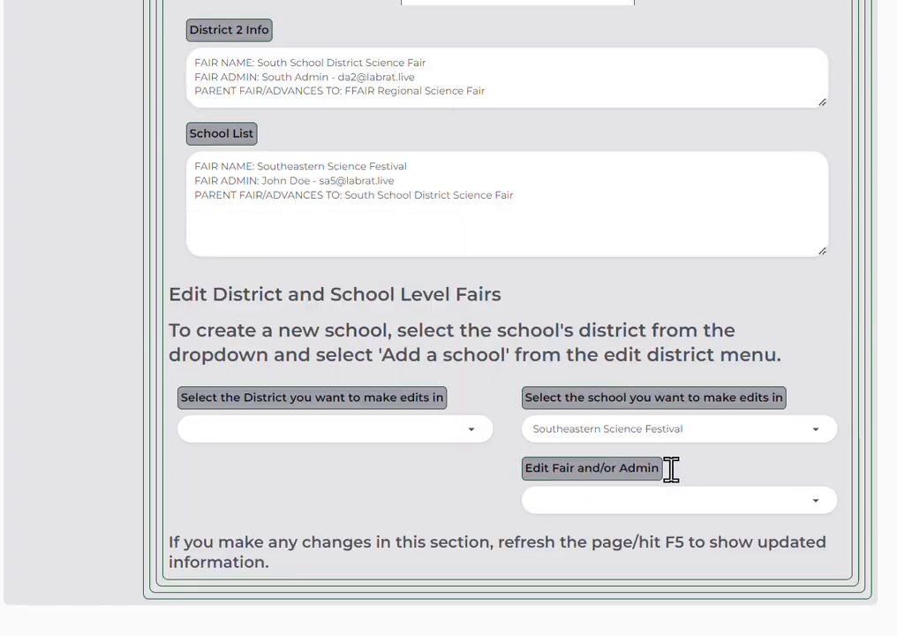
pyautogui.click(640, 500)
# Select South School District Science Fair to edit, then close its edit options unchosen.
pyautogui.click(297, 425)
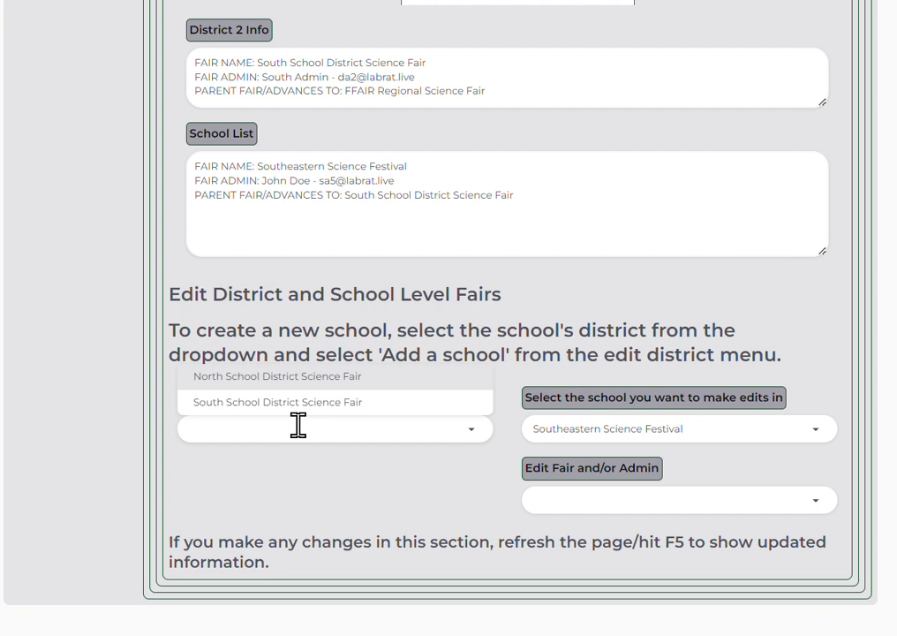
pyautogui.click(297, 402)
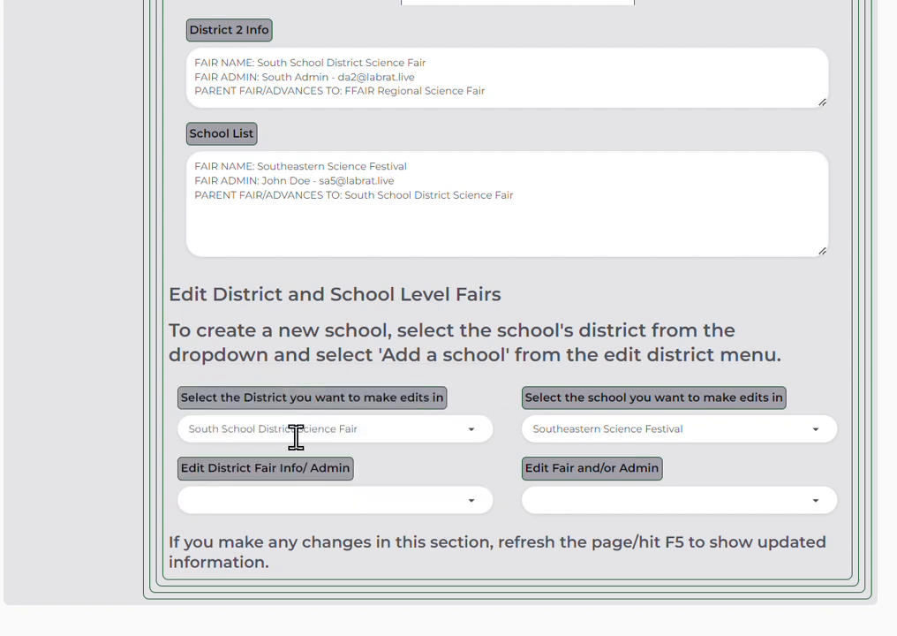
pyautogui.click(291, 500)
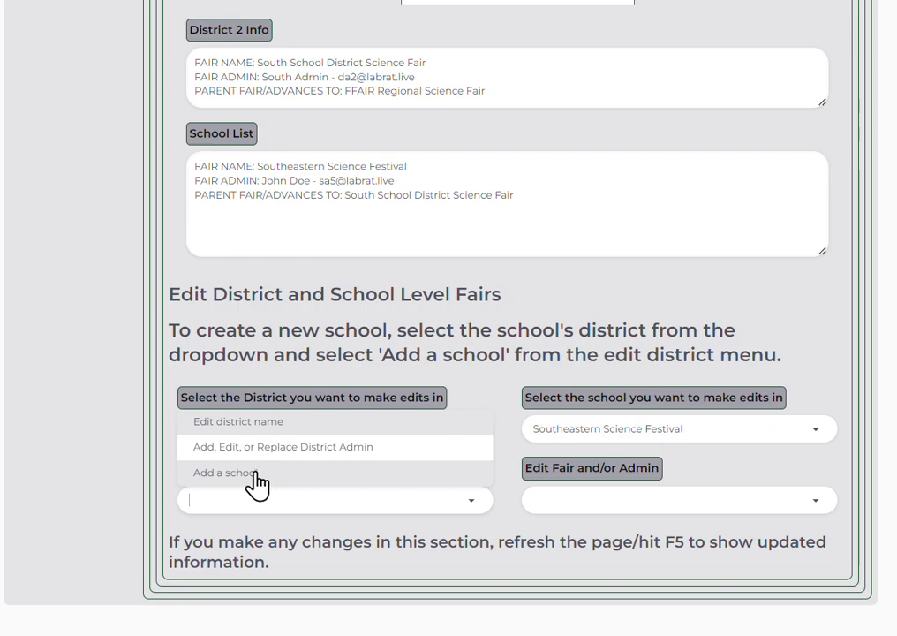
pyautogui.click(144, 325)
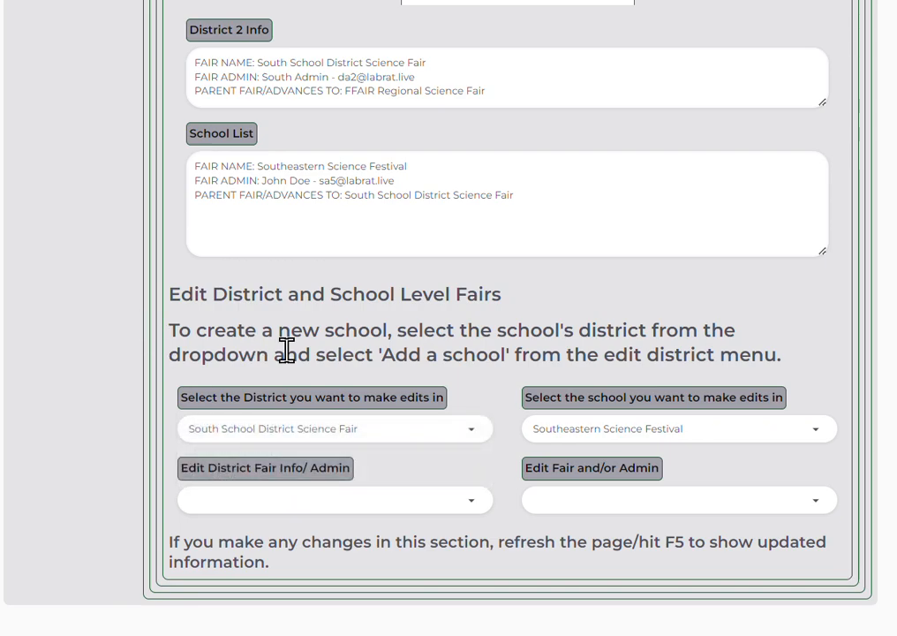
pyautogui.scroll(20, 287, 349)
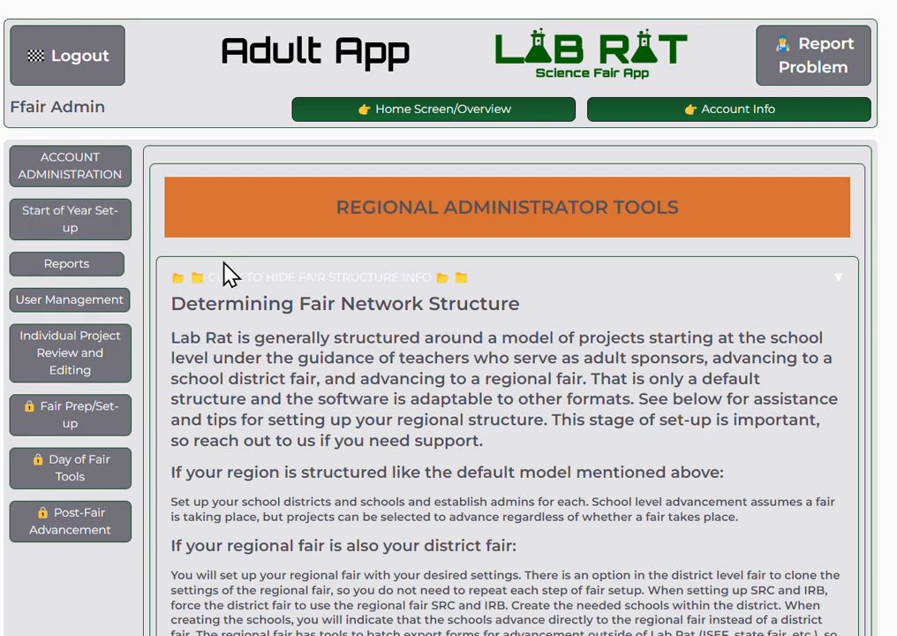
pyautogui.scroll(-2, 285, 35)
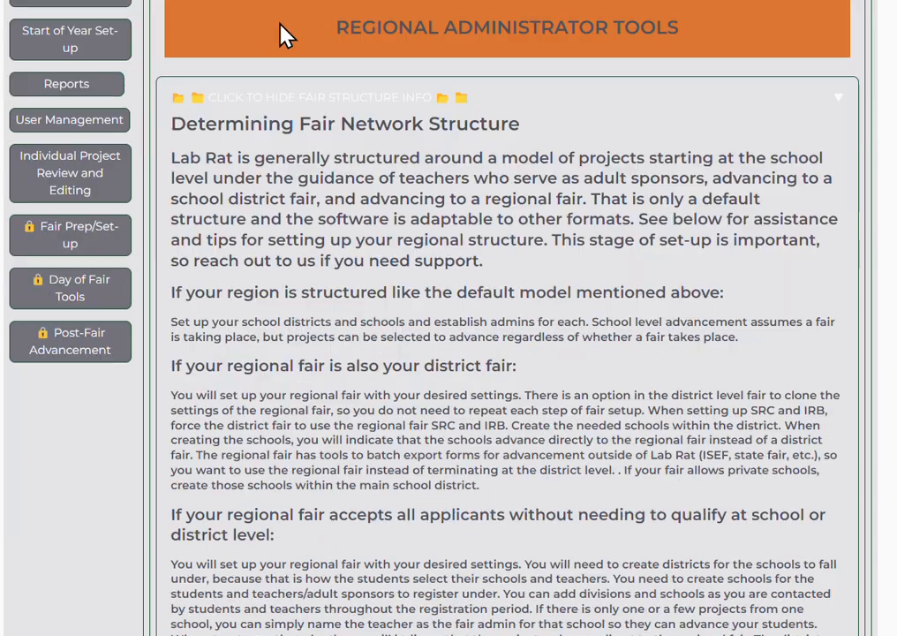